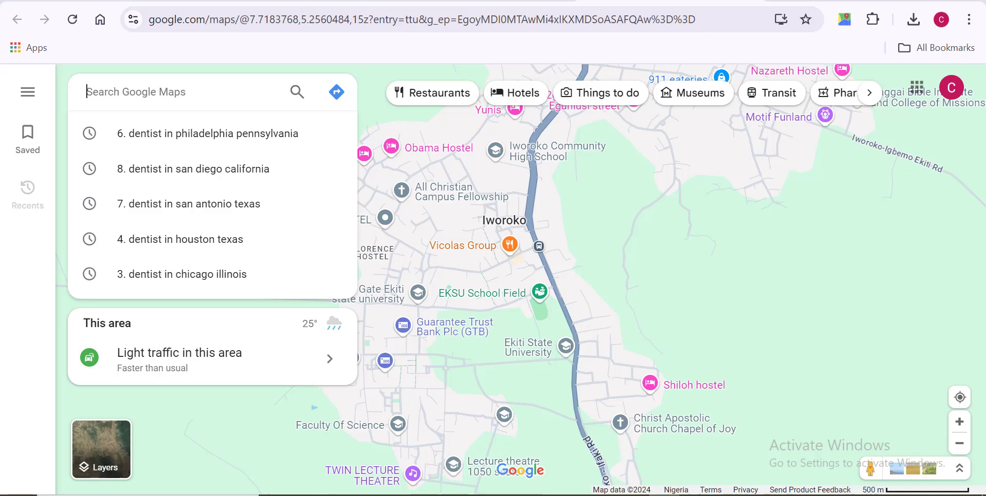
# - Dismiss the recent-searches dropdown to reveal the Iworoko street map
pyautogui.click(917, 197)
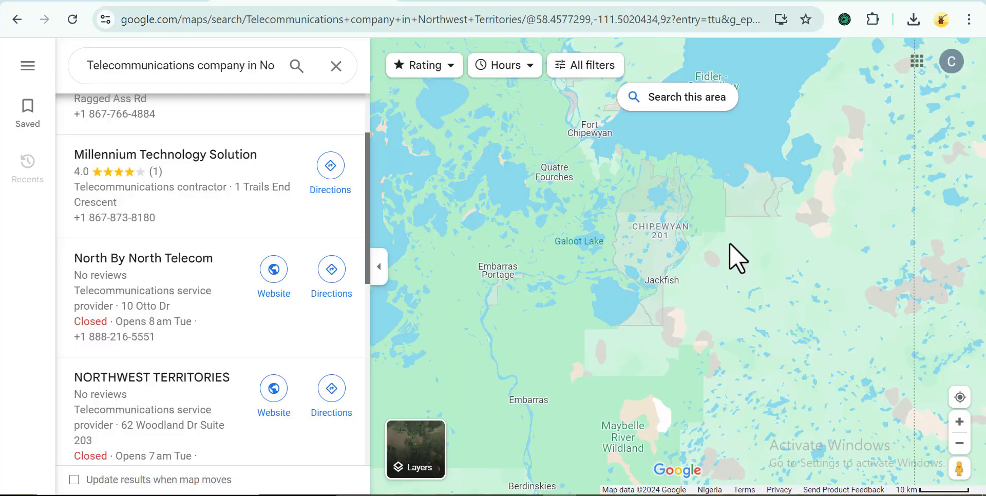
# - Scroll through the telecommunications listings and pan the map around Fort Chipewyan
pyautogui.moveTo(732, 257); pyautogui.dragTo(702, 304)
pyautogui.scroll(-10, 354, 318)
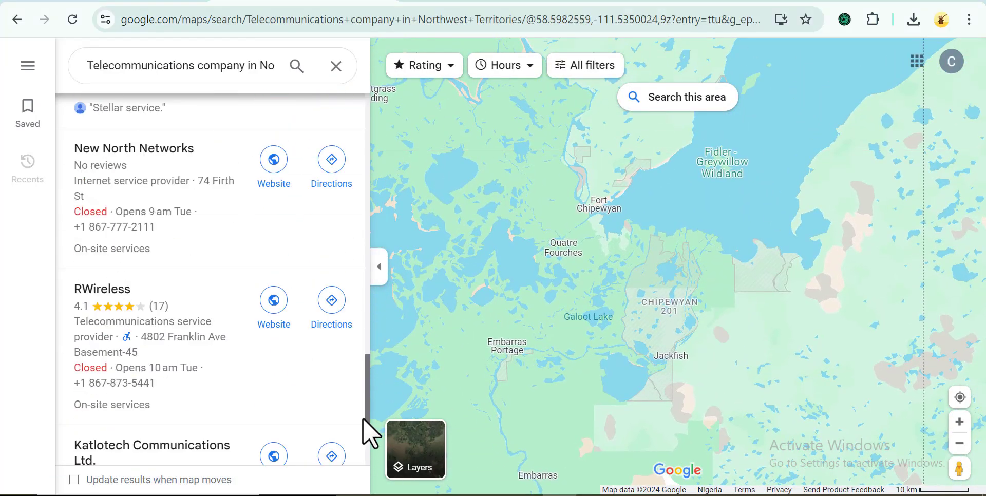
pyautogui.scroll(15, 364, 308)
pyautogui.scroll(-18, 334, 286)
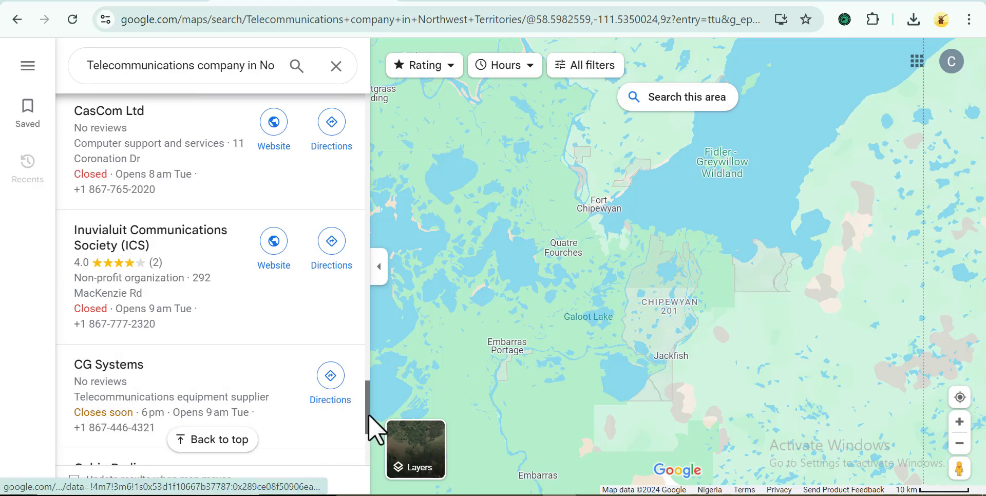
pyautogui.moveTo(369, 417); pyautogui.dragTo(529, 268)
pyautogui.moveTo(532, 267); pyautogui.dragTo(618, 466)
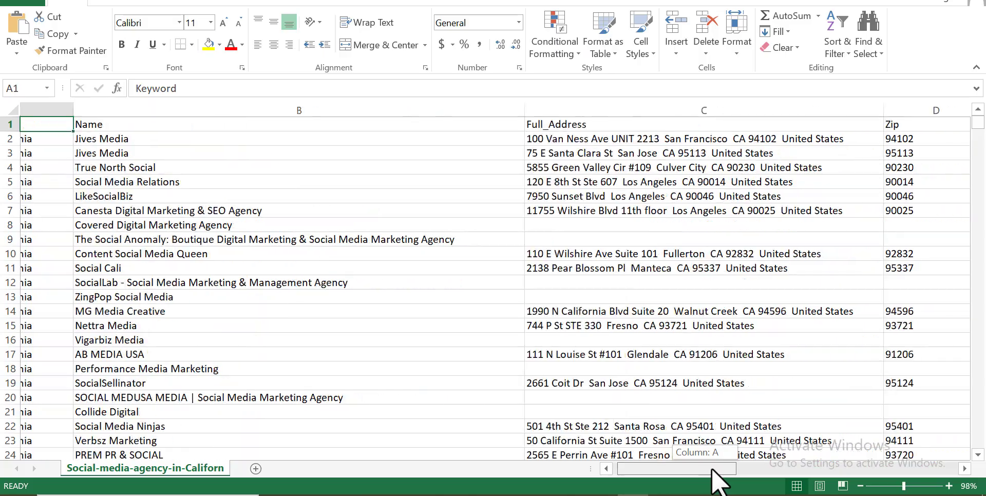
pyautogui.moveTo(710, 467); pyautogui.dragTo(880, 476)
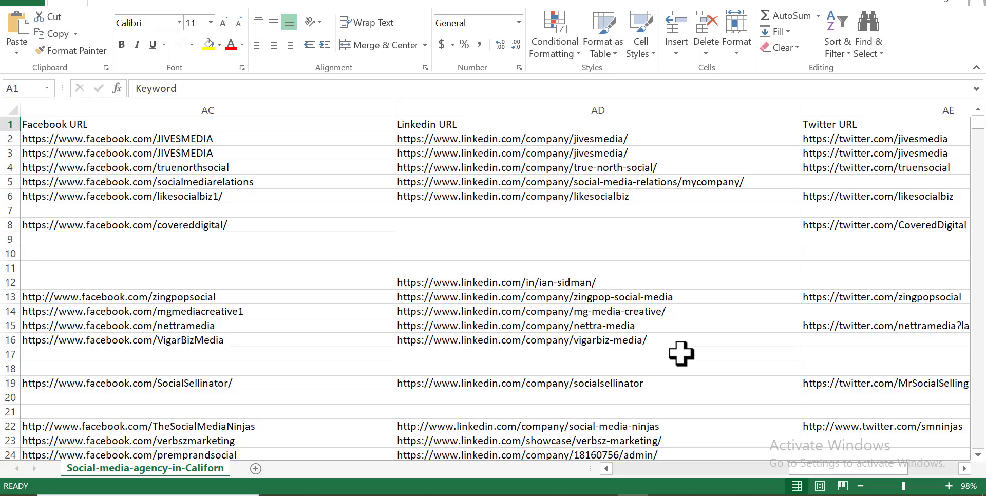
# - Scroll across the leads' social media URL columns in Excel, then return to Chrome
pyautogui.moveTo(818, 468); pyautogui.dragTo(829, 469)
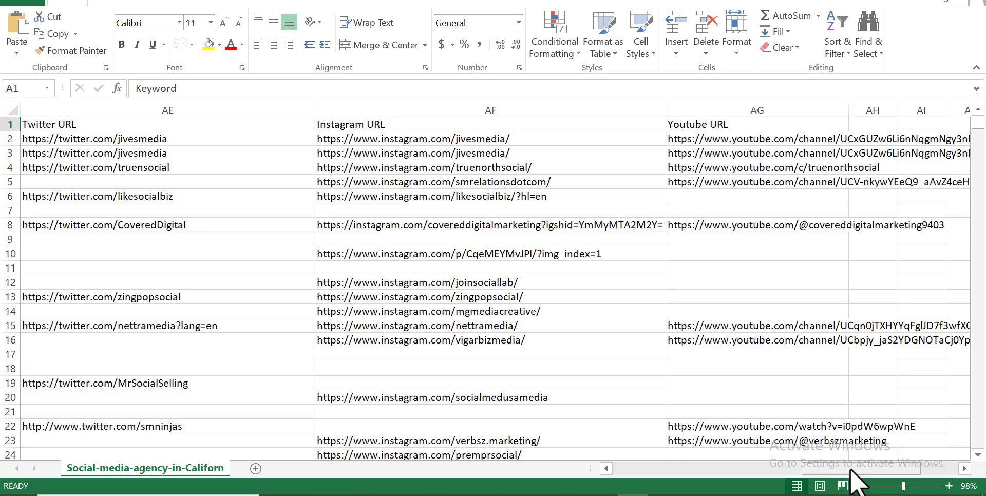
pyautogui.hotkey('alt', 'Tab')
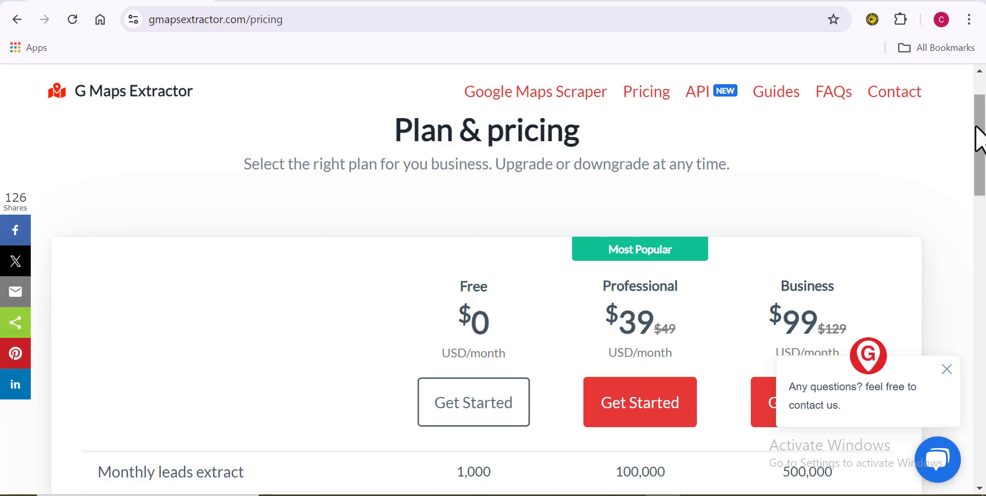
# - Close the contact-us chat popup and scroll through the Free, Professional and Business plan features
pyautogui.moveTo(979, 128)
pyautogui.mouseDown()
pyautogui.moveTo(979, 108)
pyautogui.moveTo(983, 139)
pyautogui.mouseUp()
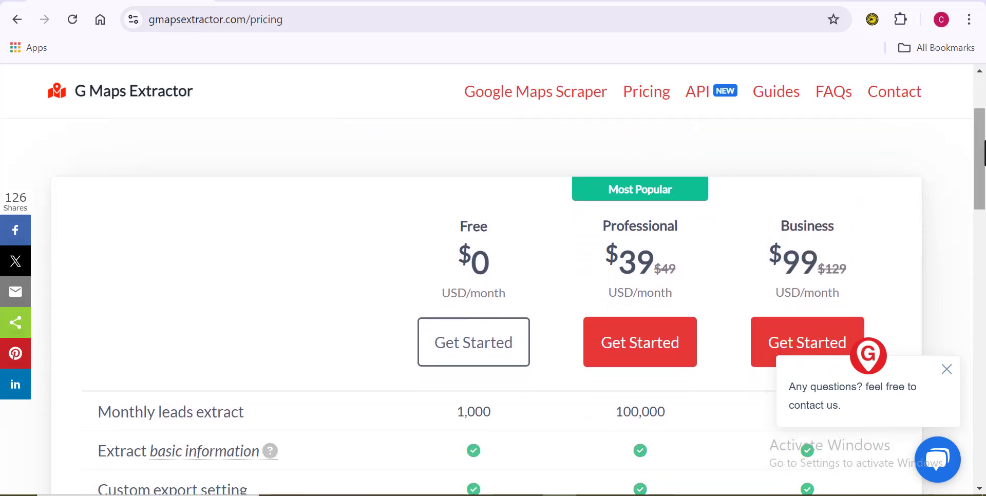
pyautogui.click(946, 368)
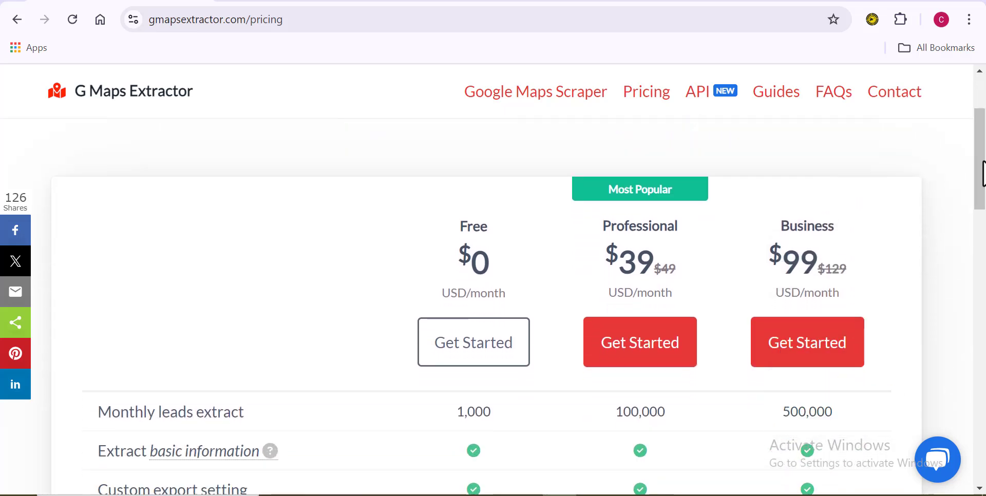
pyautogui.moveTo(983, 174); pyautogui.dragTo(984, 193)
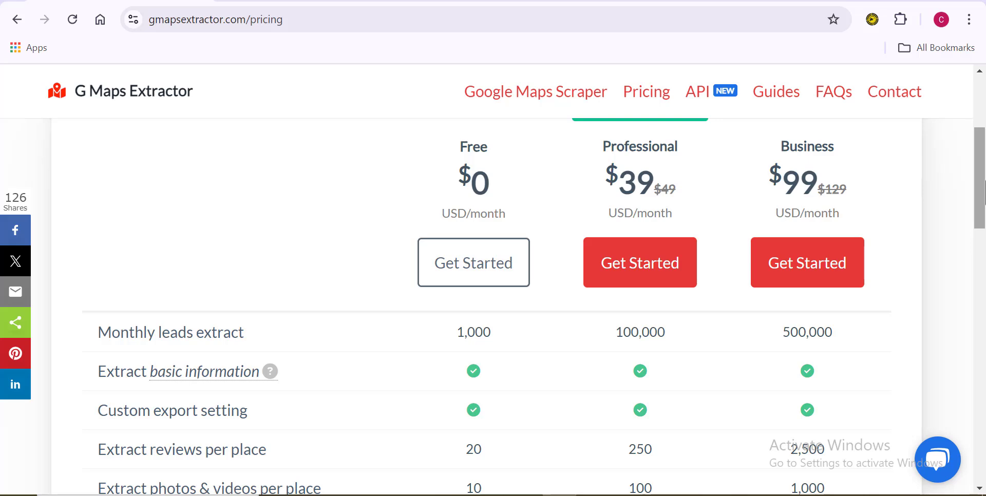
pyautogui.moveTo(980, 189); pyautogui.dragTo(983, 231)
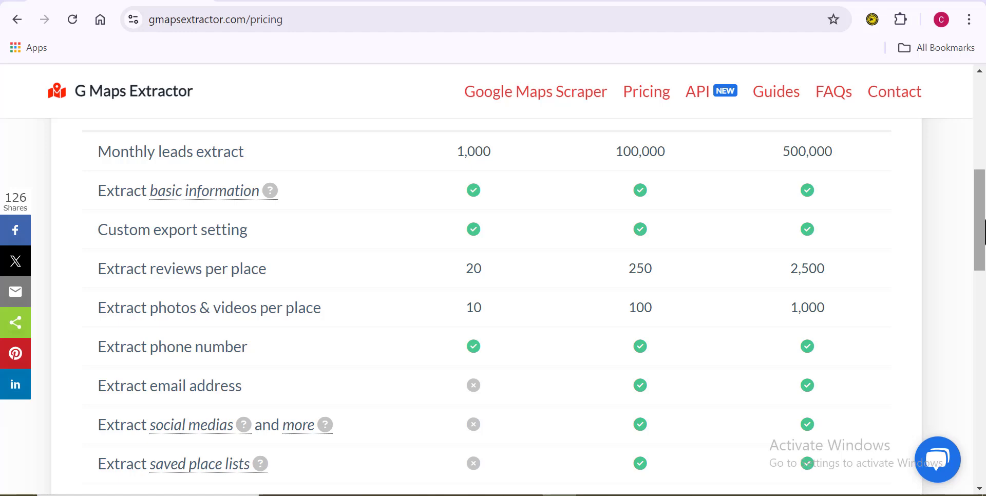
pyautogui.moveTo(983, 231); pyautogui.dragTo(983, 274)
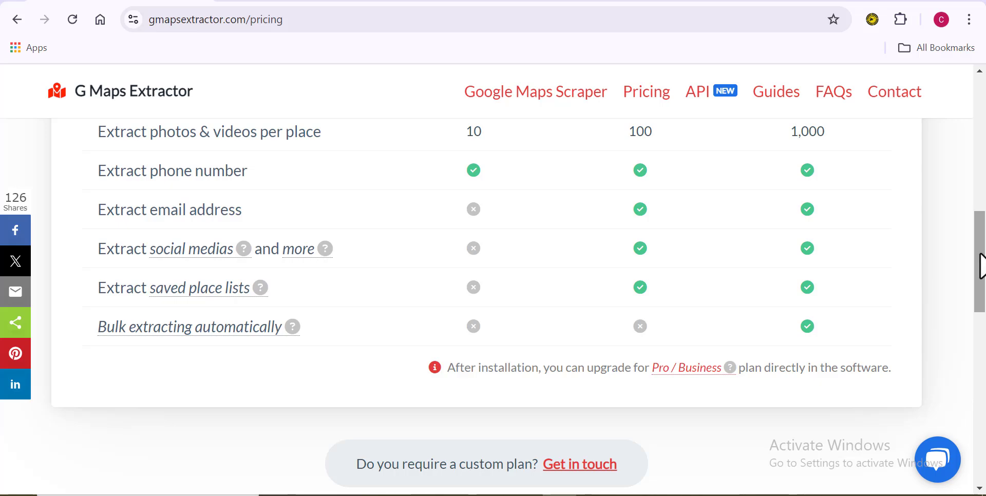
pyautogui.moveTo(981, 266); pyautogui.dragTo(983, 210)
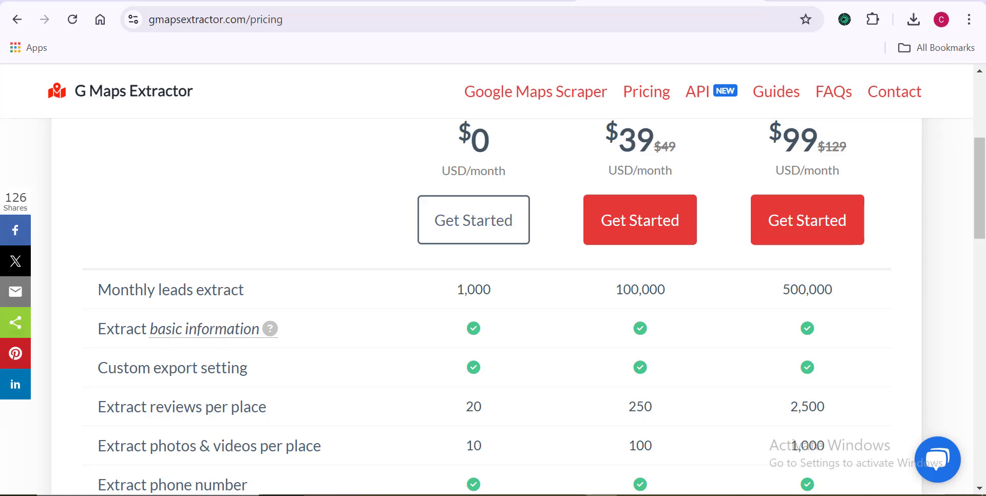
# - Scroll back up to G Maps Extractor's plan prices, then view Leads Sniper's pricing cards
pyautogui.scroll(4, 493, 280)
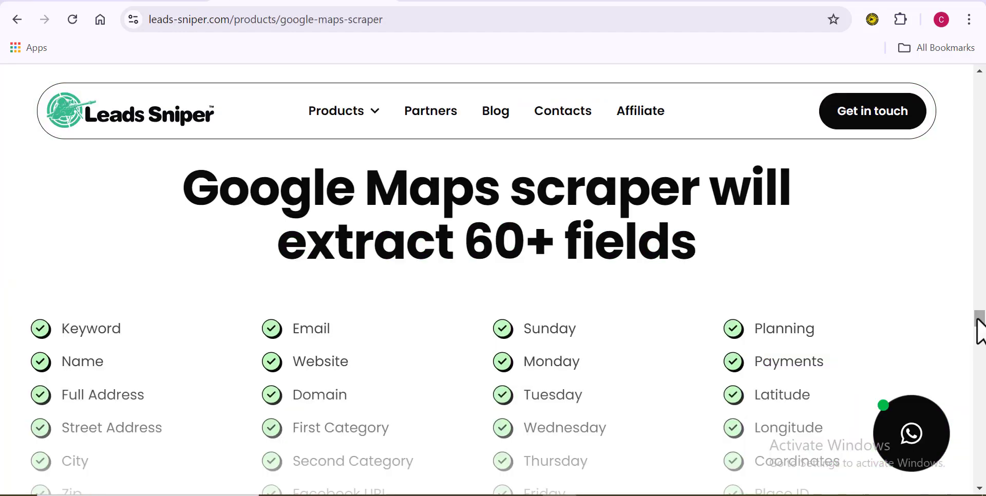
pyautogui.moveTo(977, 319); pyautogui.dragTo(982, 353)
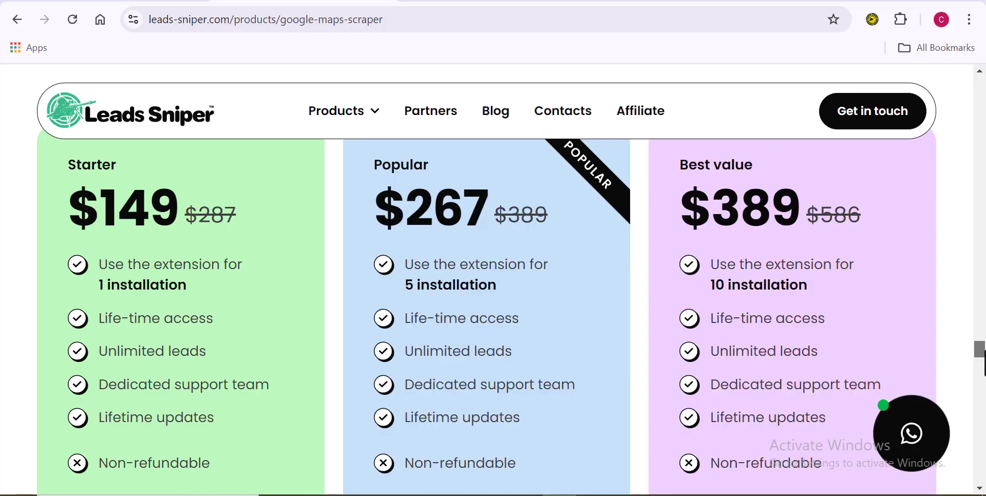
pyautogui.scroll(-1, 493, 308)
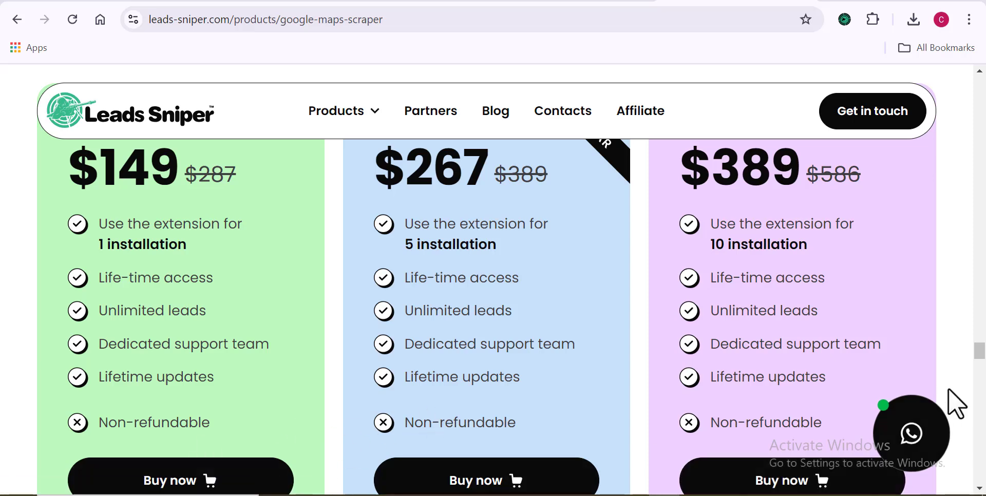
pyautogui.moveTo(977, 352)
pyautogui.mouseDown()
pyautogui.moveTo(981, 336)
pyautogui.moveTo(980, 365)
pyautogui.mouseUp()
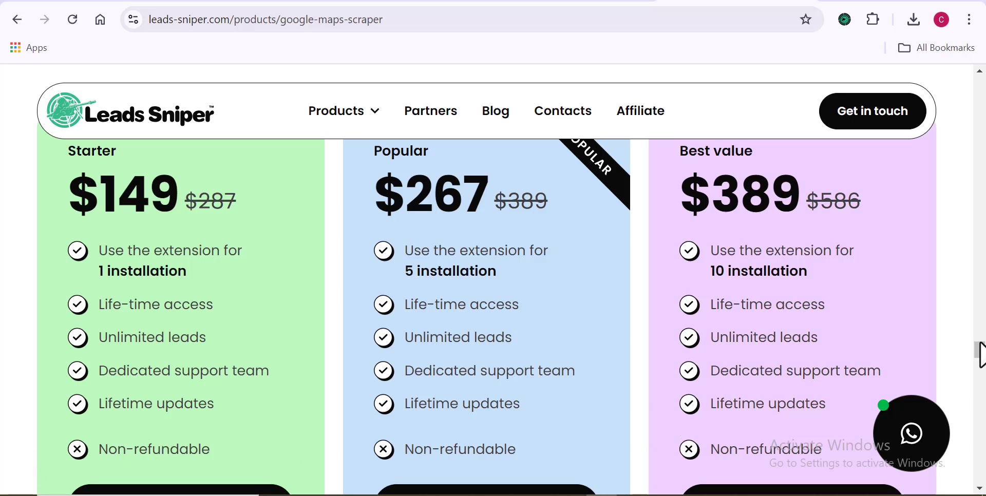
# - Scroll the Google Maps scraper pricing page, then go back to the leads-sniper.com home page
pyautogui.scroll(-1, 982, 359)
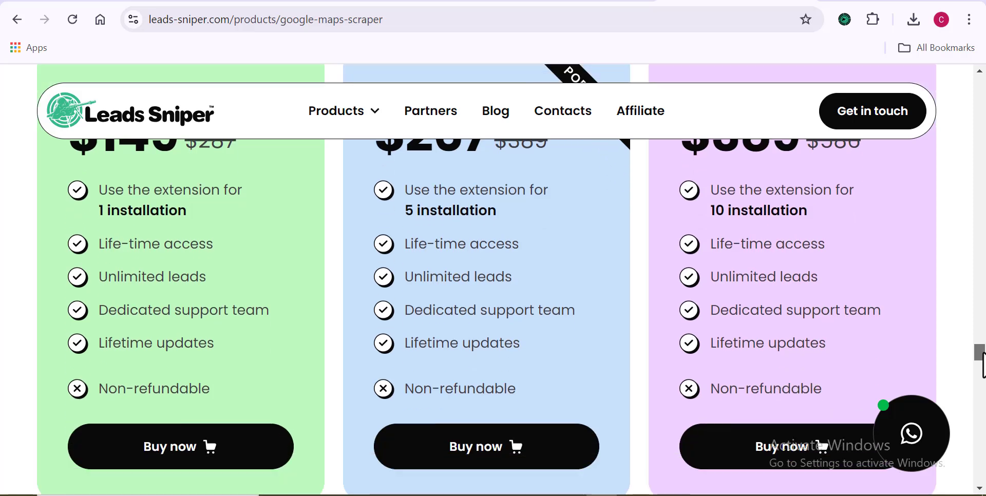
pyautogui.scroll(1, 982, 363)
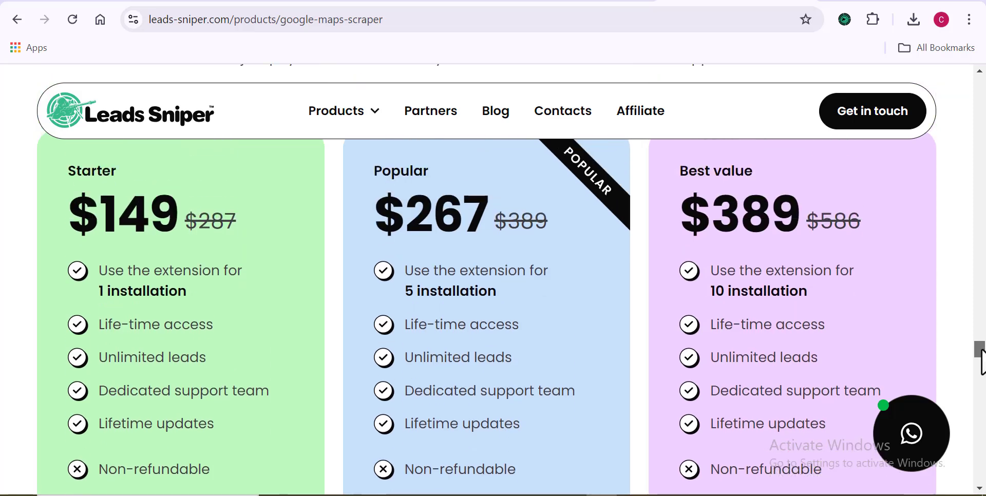
pyautogui.scroll(-1, 982, 363)
pyautogui.scroll(-1, 981, 362)
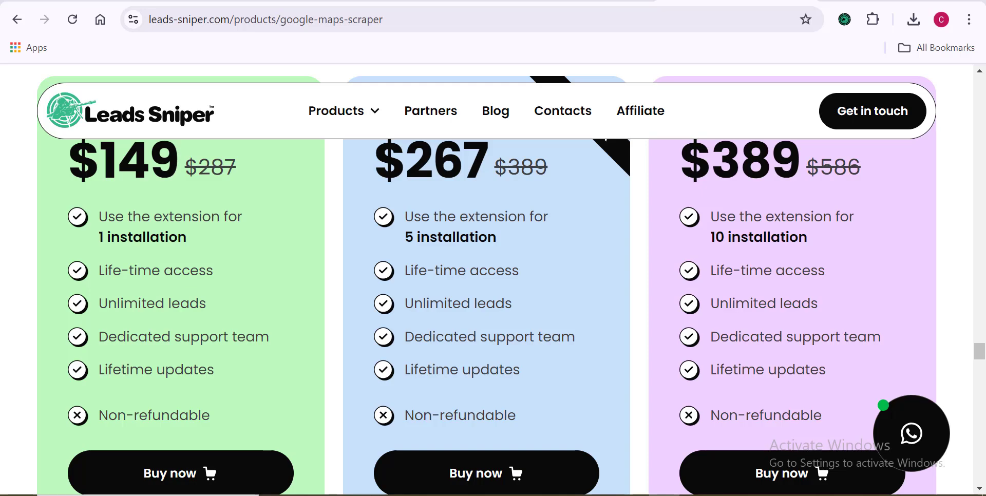
pyautogui.hotkey('alt', 'Left')
# - Scroll through the leads-sniper.com home page, then down to G Maps Extractor's data fields table
pyautogui.scroll(4, 983, 149)
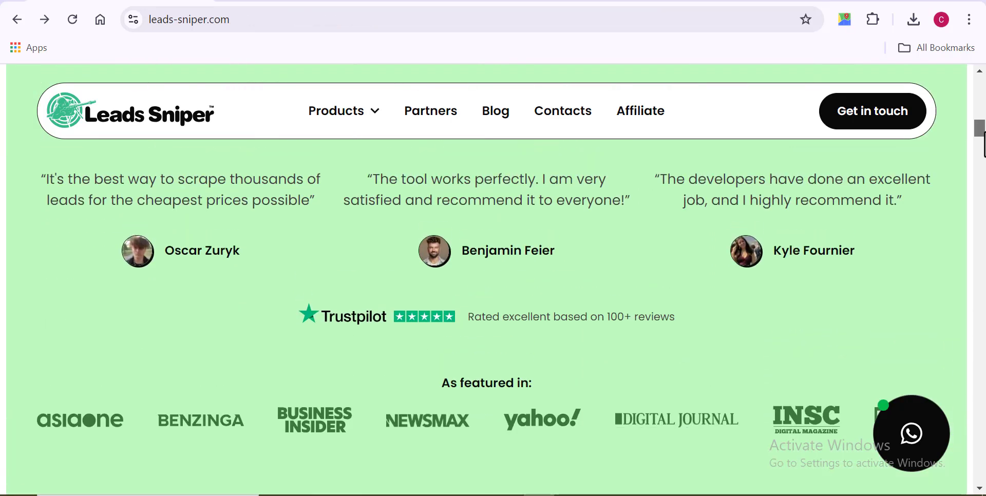
pyautogui.scroll(-2, 983, 142)
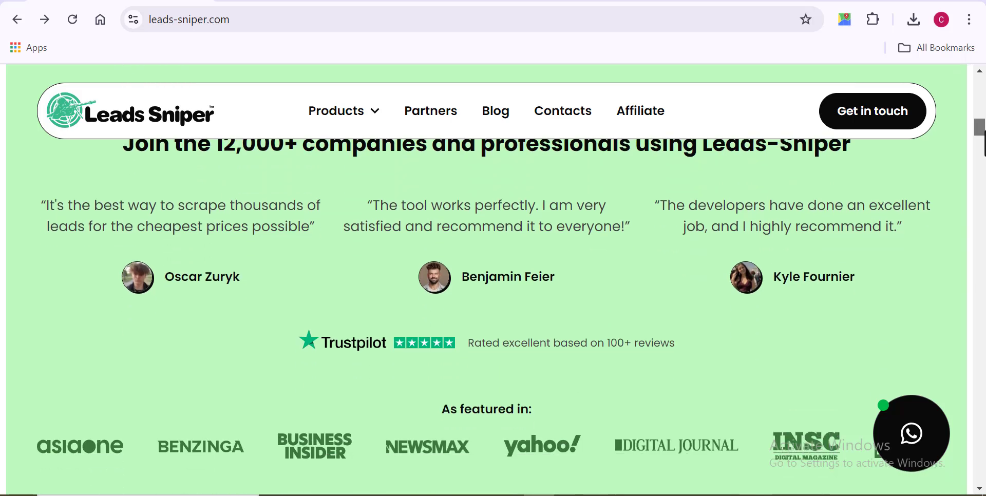
pyautogui.scroll(1, 983, 143)
pyautogui.scroll(-3, 983, 149)
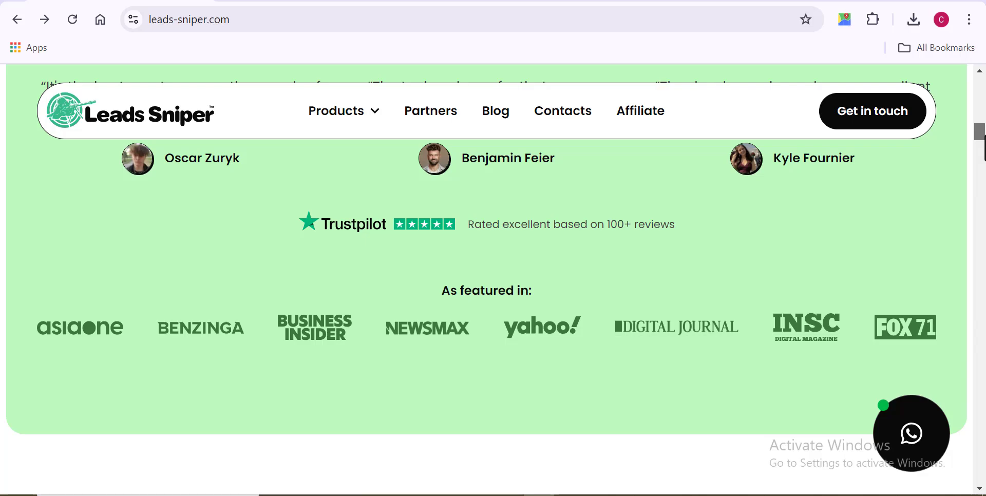
pyautogui.moveTo(982, 137); pyautogui.dragTo(982, 432)
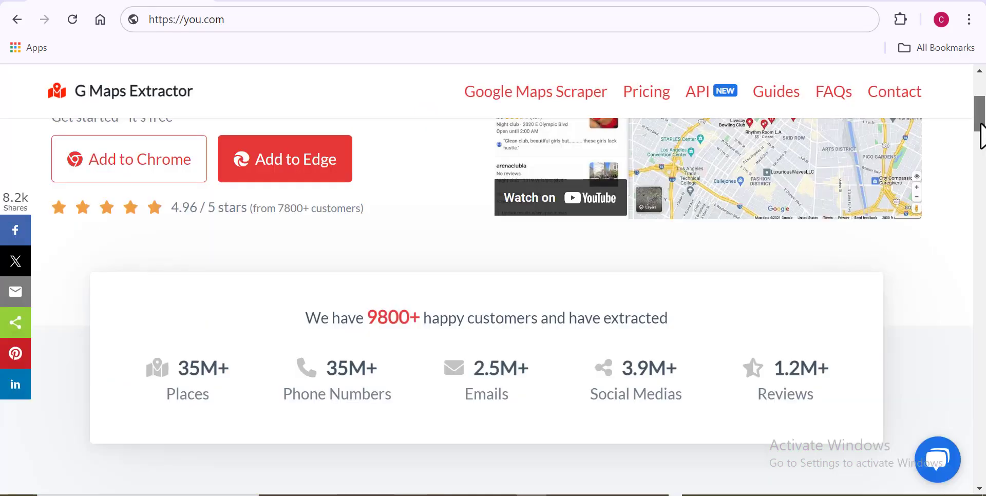
pyautogui.moveTo(982, 127); pyautogui.dragTo(982, 231)
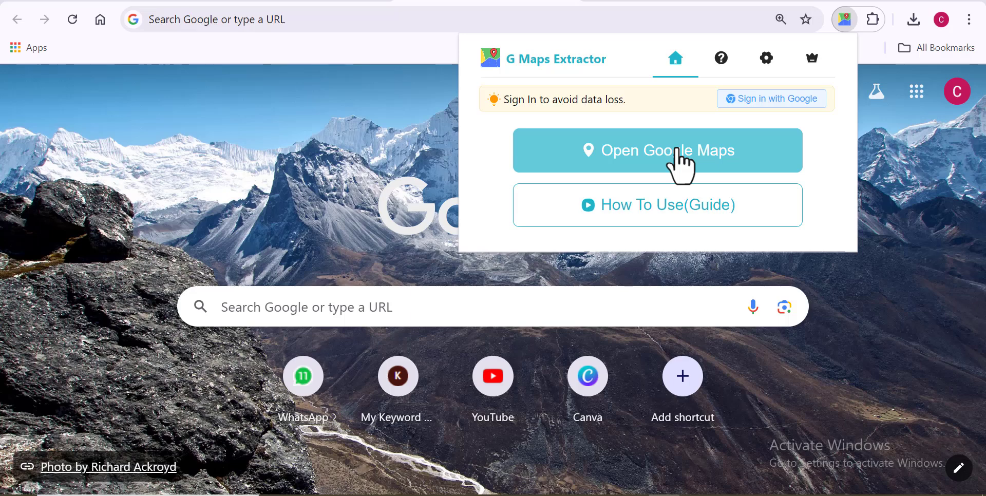
# - Launch Google Maps with 'Open Google Maps' in the G Maps Extractor panel
pyautogui.click(678, 150)
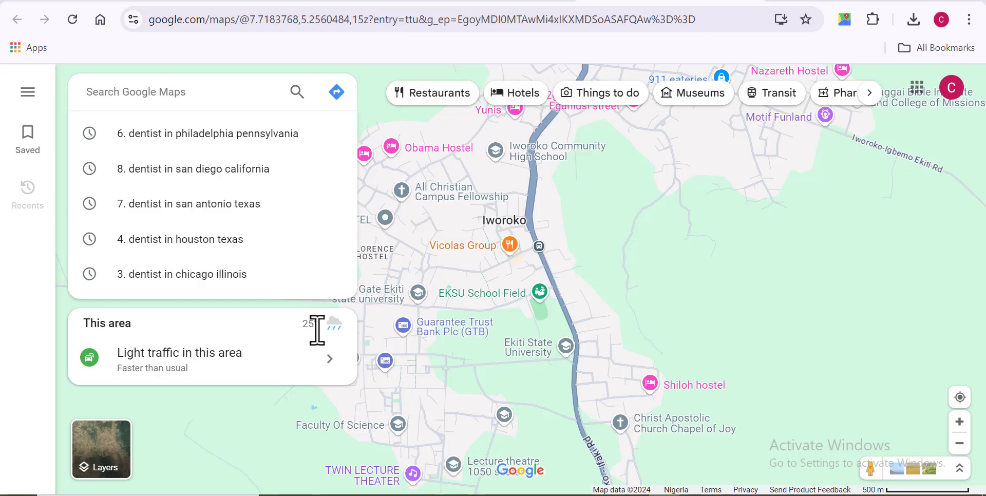
# - Dismiss the recent searches list and focus the Search Google Maps box for a new search
pyautogui.click(891, 185)
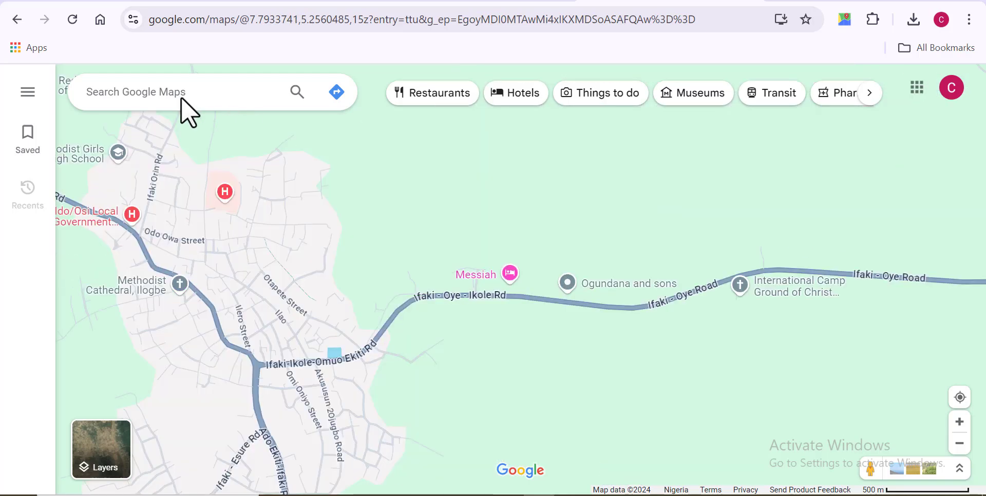
pyautogui.click(182, 98)
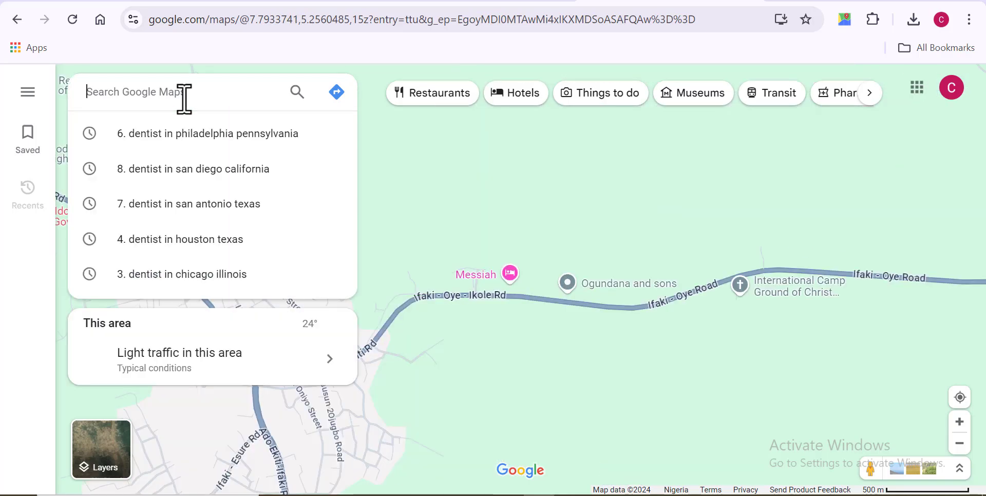
# - Rerun 'dentist in philadelphia pennsylvania' and start G Maps Scraper's Find to collect 30 leads
pyautogui.click(176, 135)
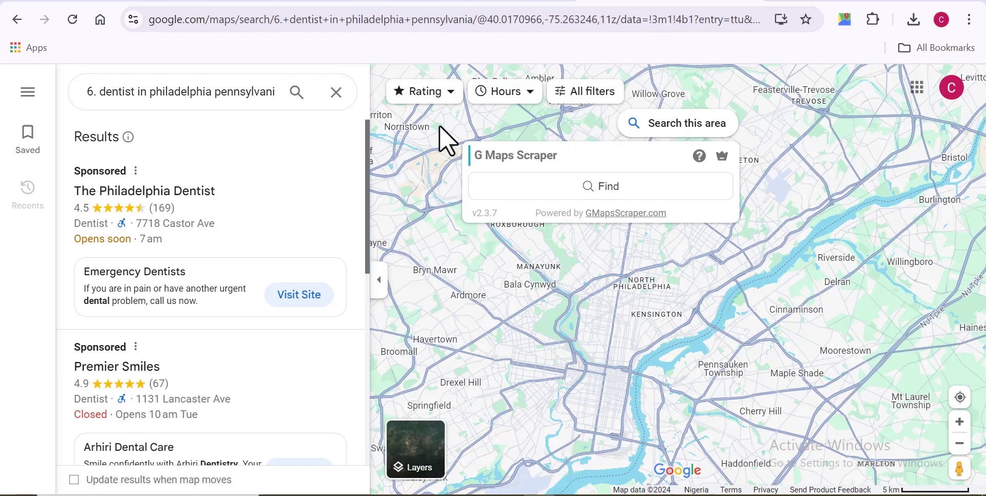
pyautogui.click(615, 189)
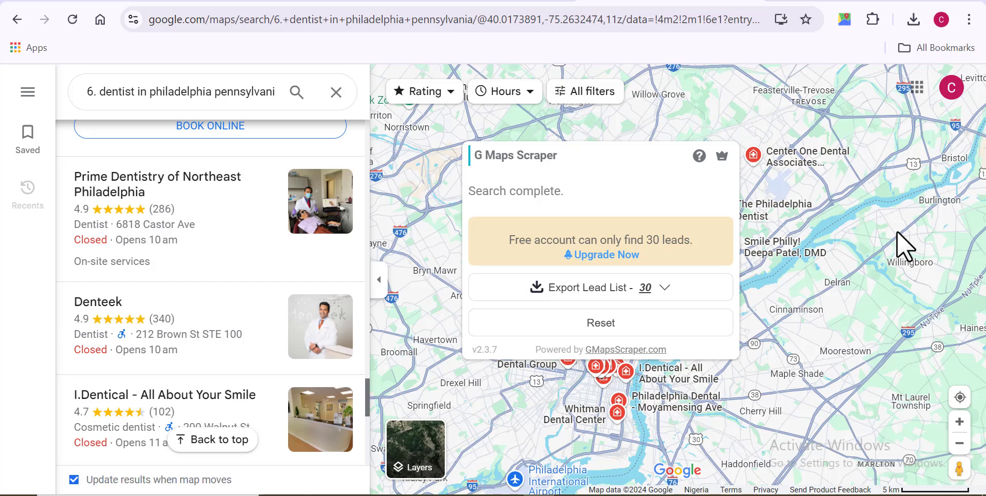
# - Download the 30 dentist leads as CSV and open the G-Maps-Leads-Finder file in Excel
pyautogui.click(619, 290)
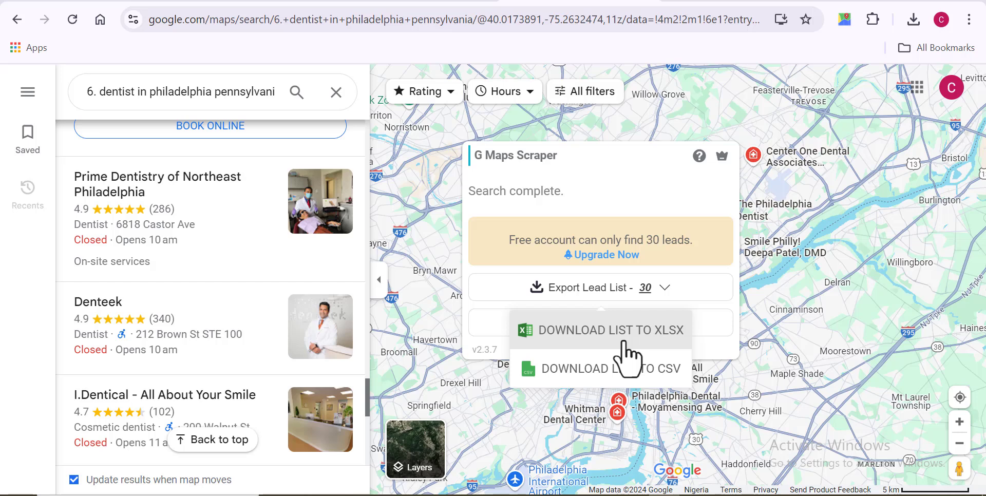
pyautogui.click(589, 378)
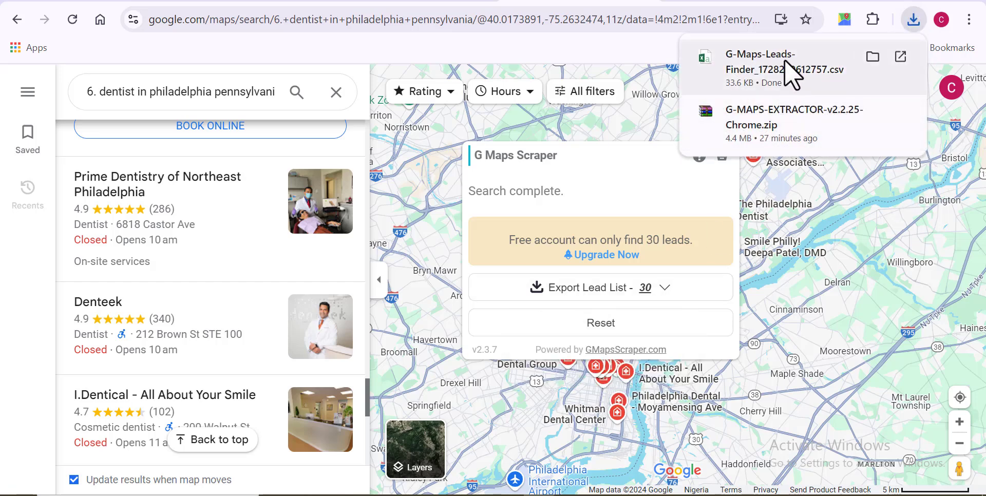
pyautogui.click(875, 56)
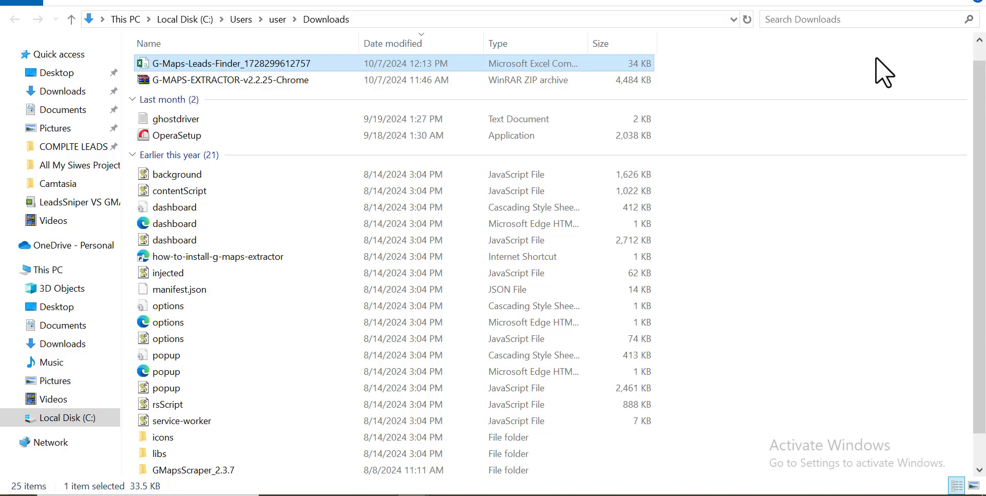
pyautogui.hotkey('alt', 'Tab')
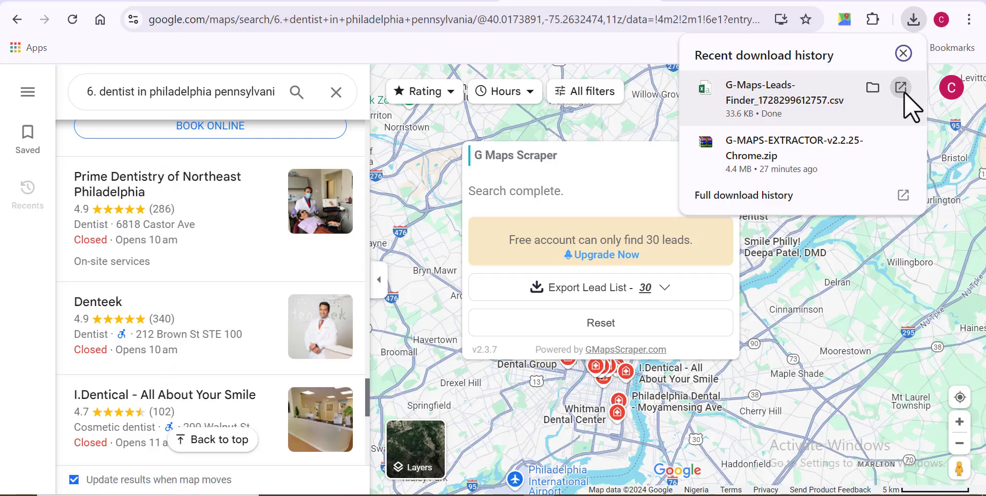
pyautogui.click(902, 90)
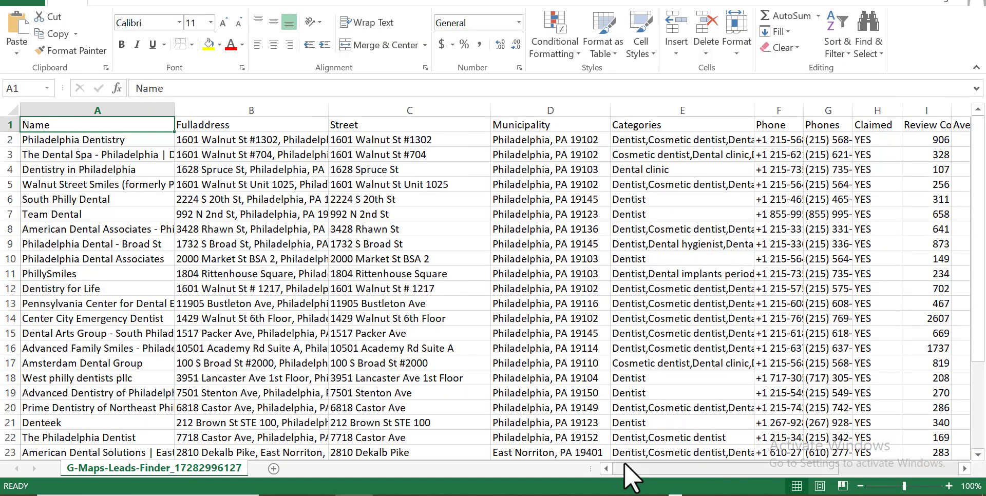
# - Widen the Latitude, Google Maps URL, Review URL, Website and Email columns
pyautogui.moveTo(630, 463); pyautogui.dragTo(775, 454)
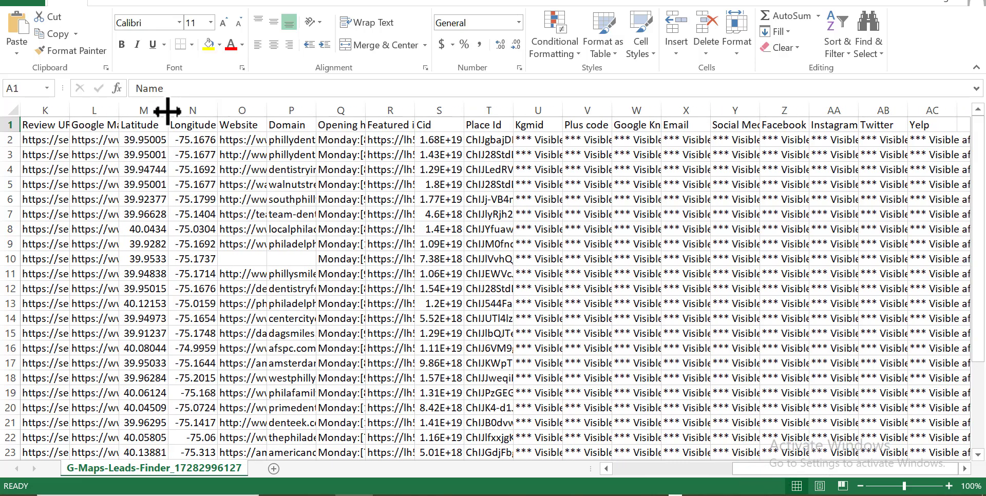
pyautogui.moveTo(165, 114); pyautogui.dragTo(339, 114)
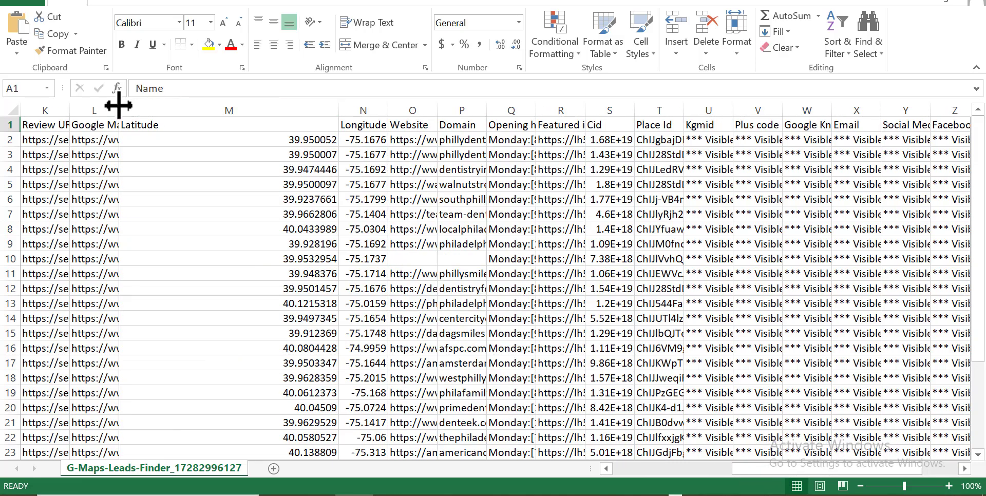
pyautogui.moveTo(119, 106); pyautogui.dragTo(252, 96)
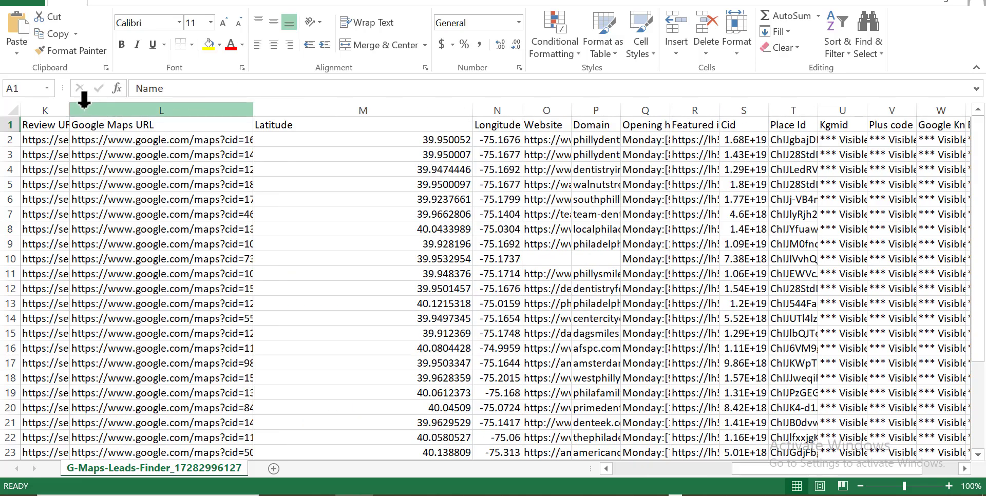
pyautogui.moveTo(70, 113); pyautogui.dragTo(409, 95)
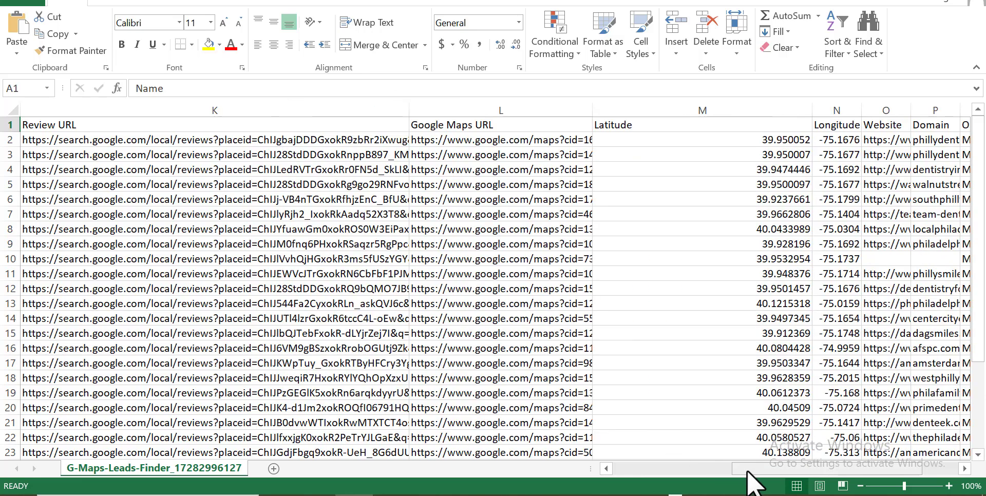
pyautogui.moveTo(748, 469); pyautogui.dragTo(812, 466)
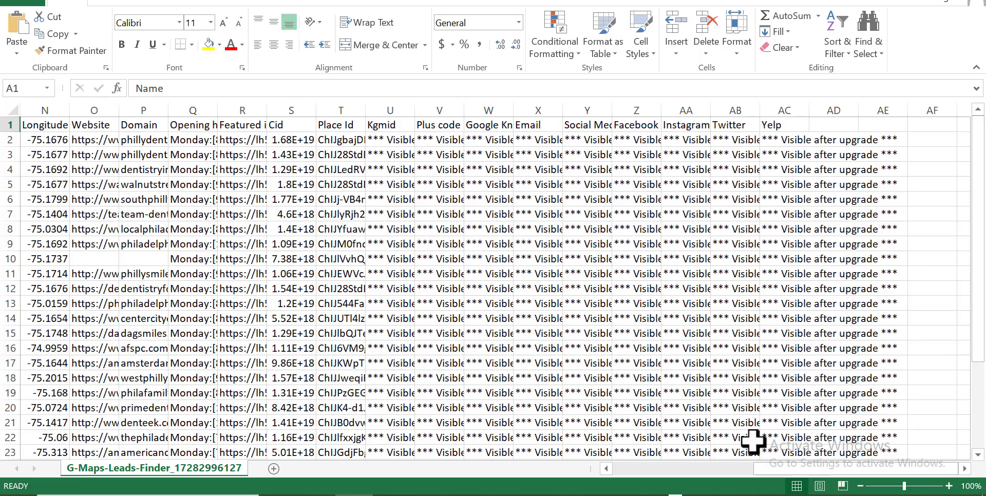
pyautogui.moveTo(121, 109); pyautogui.dragTo(425, 111)
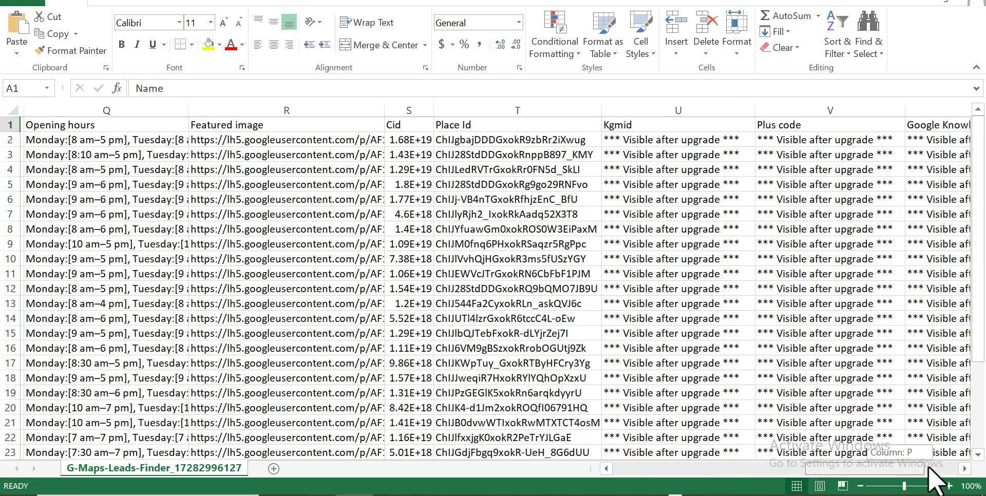
pyautogui.hscroll(3, 928, 466)
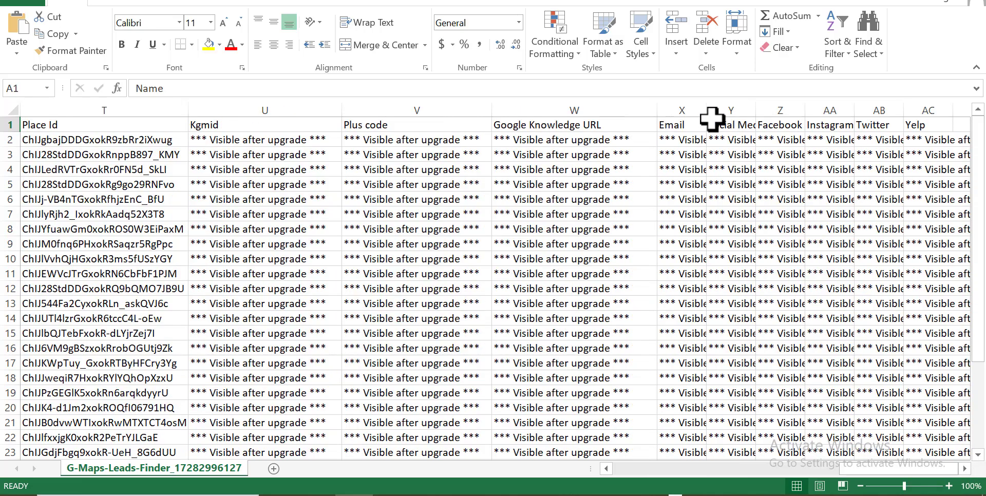
pyautogui.moveTo(706, 110); pyautogui.dragTo(855, 103)
# - Select the Email column and check cell X11 reads 'Visible after upgrade', then scroll back left
pyautogui.click(796, 109)
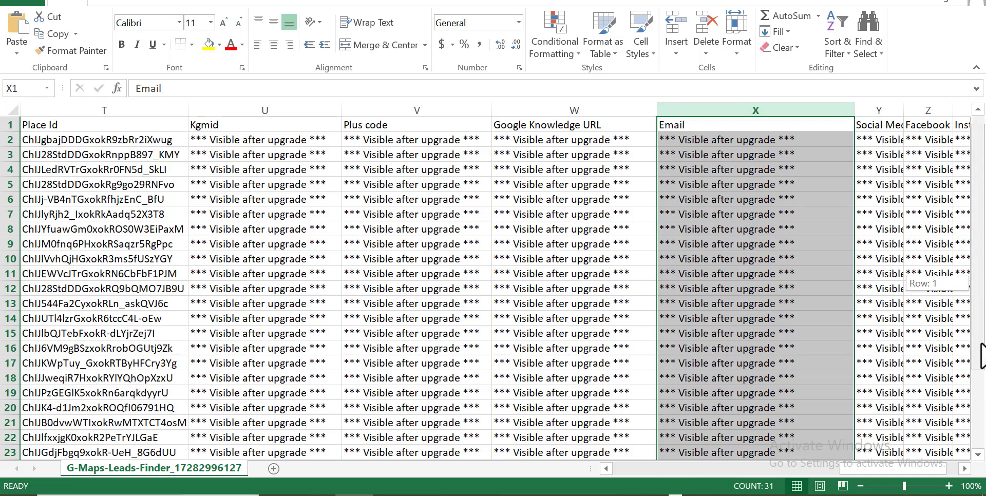
pyautogui.moveTo(984, 343); pyautogui.dragTo(979, 253)
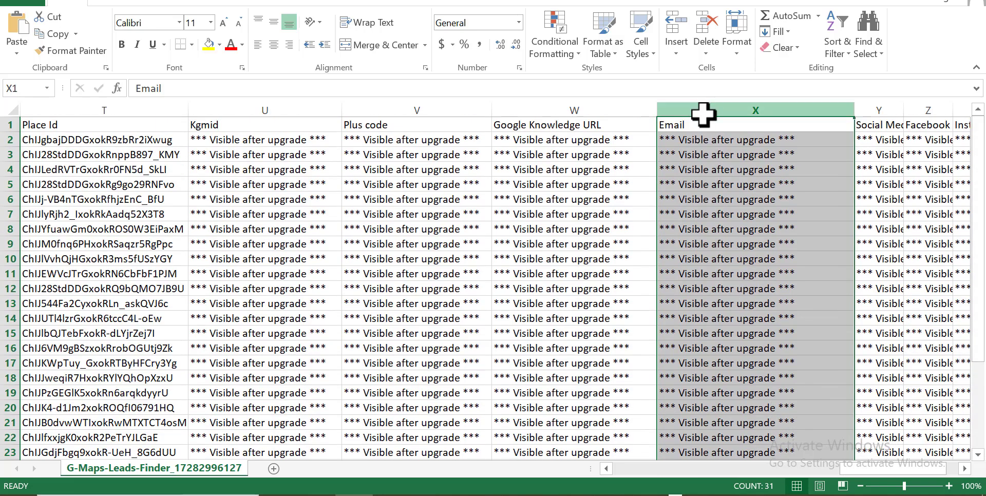
pyautogui.click(724, 273)
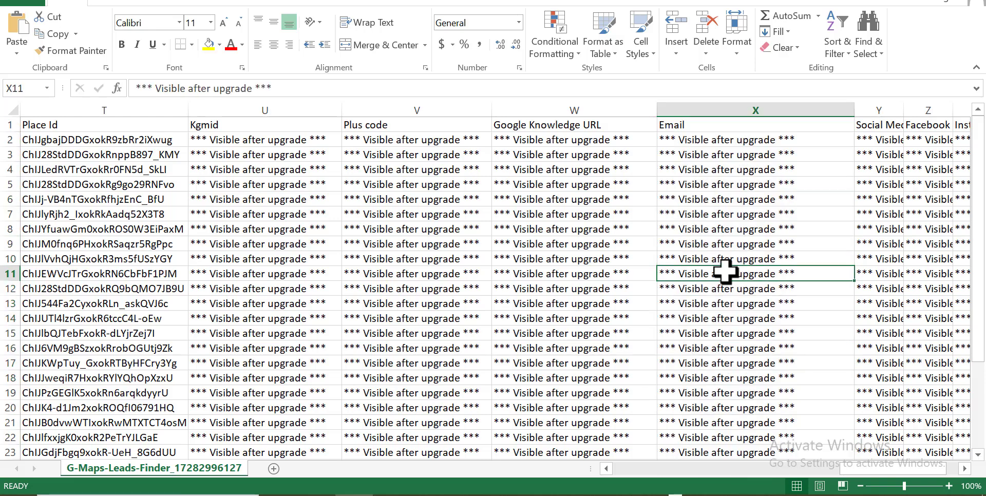
pyautogui.click(718, 121)
pyautogui.click(719, 97)
pyautogui.click(719, 98)
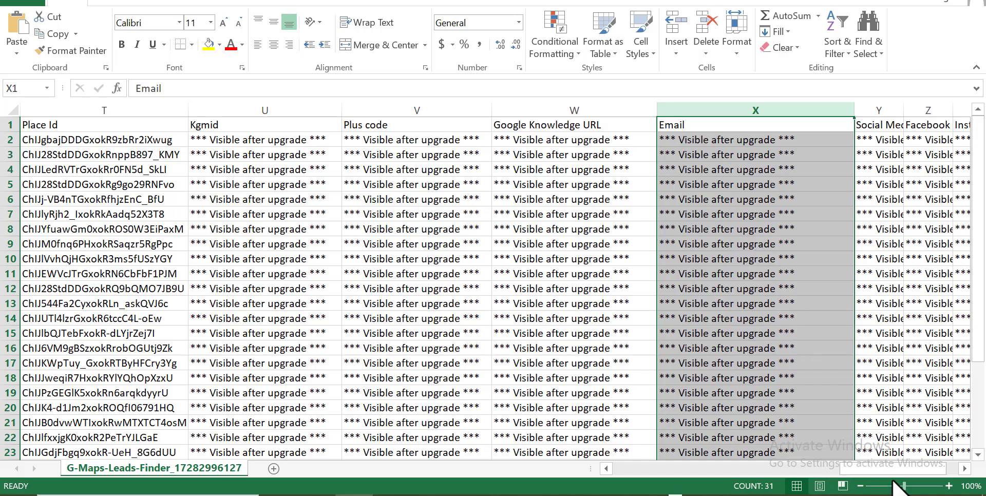
pyautogui.moveTo(912, 468); pyautogui.dragTo(671, 463)
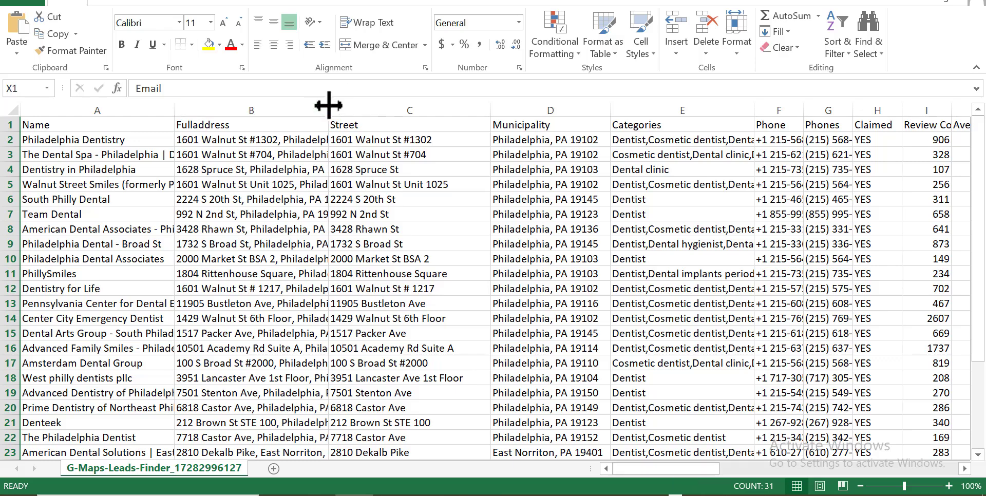
# - Widen the Fulladdress, Categories, Phones and Phone columns so full values show
pyautogui.moveTo(328, 104); pyautogui.dragTo(397, 104)
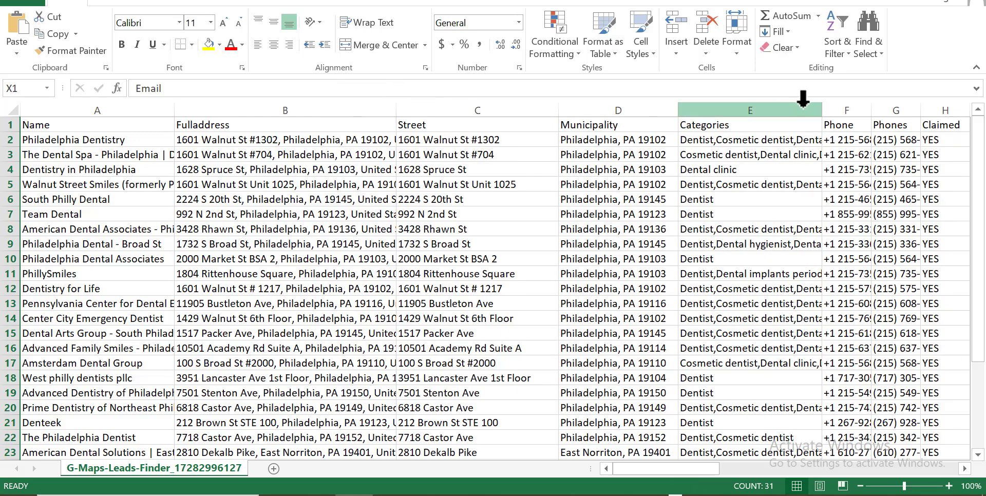
pyautogui.moveTo(821, 111); pyautogui.dragTo(915, 111)
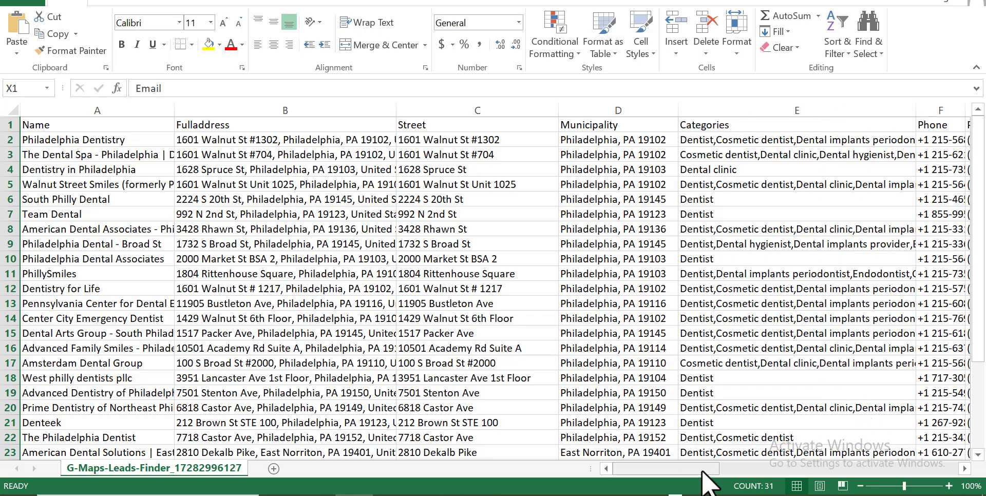
pyautogui.moveTo(704, 468); pyautogui.dragTo(728, 463)
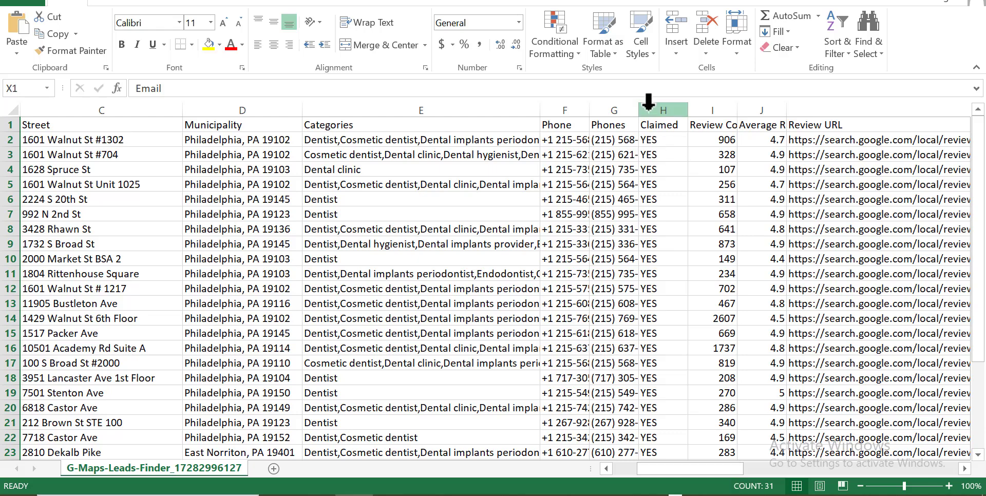
pyautogui.moveTo(639, 110); pyautogui.dragTo(727, 99)
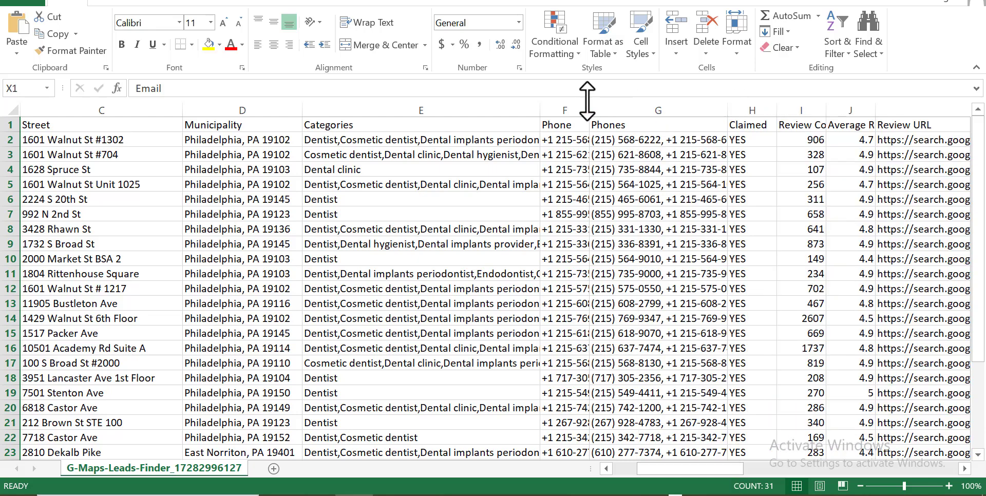
pyautogui.moveTo(588, 106); pyautogui.dragTo(695, 101)
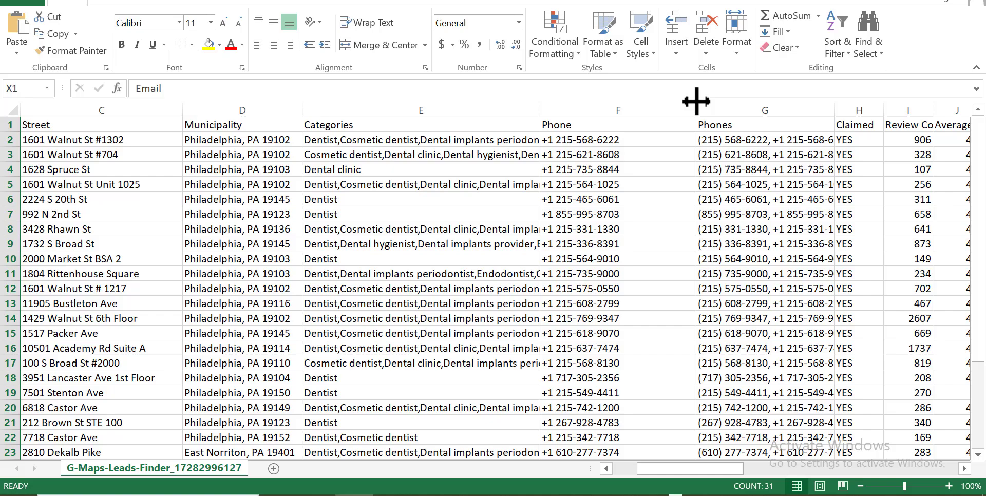
pyautogui.click(654, 105)
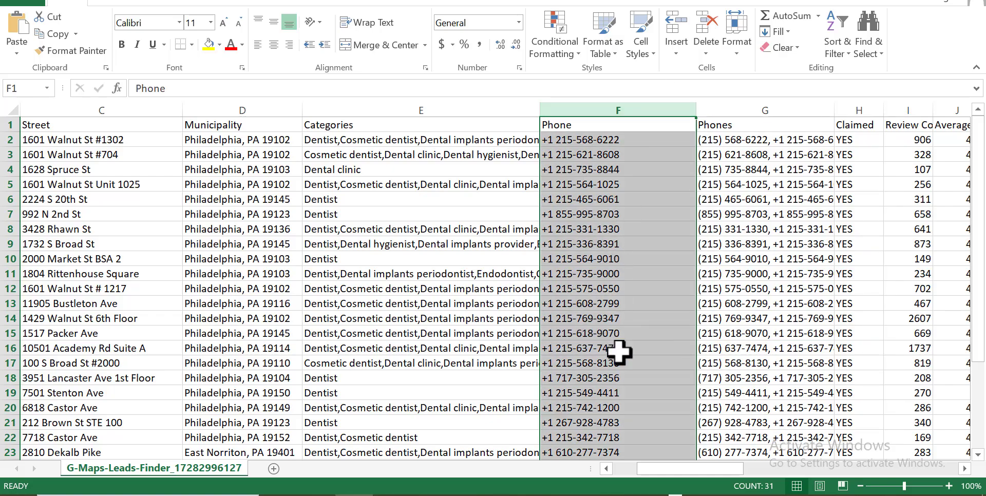
# - Widen the Social Medias and Facebook columns further right in the sheet
pyautogui.moveTo(698, 466); pyautogui.dragTo(947, 452)
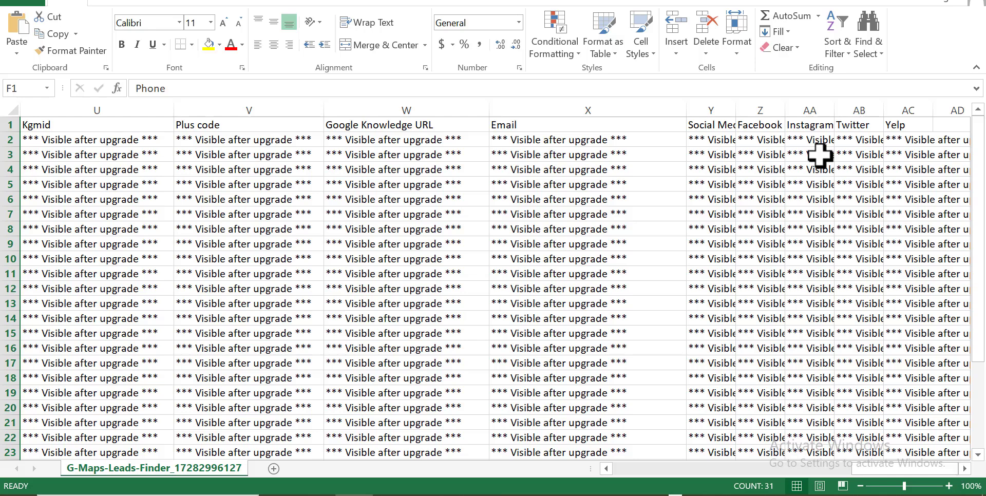
pyautogui.moveTo(734, 109); pyautogui.dragTo(872, 109)
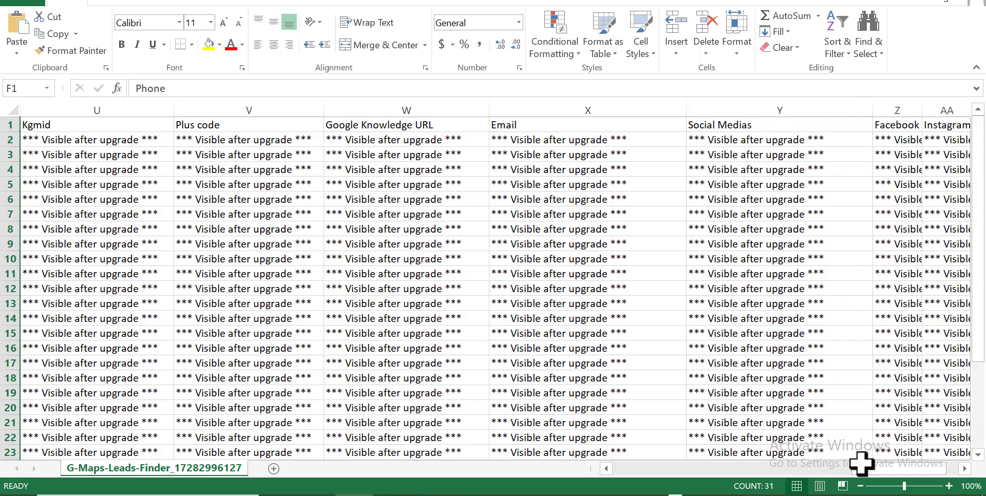
pyautogui.moveTo(883, 467); pyautogui.dragTo(916, 466)
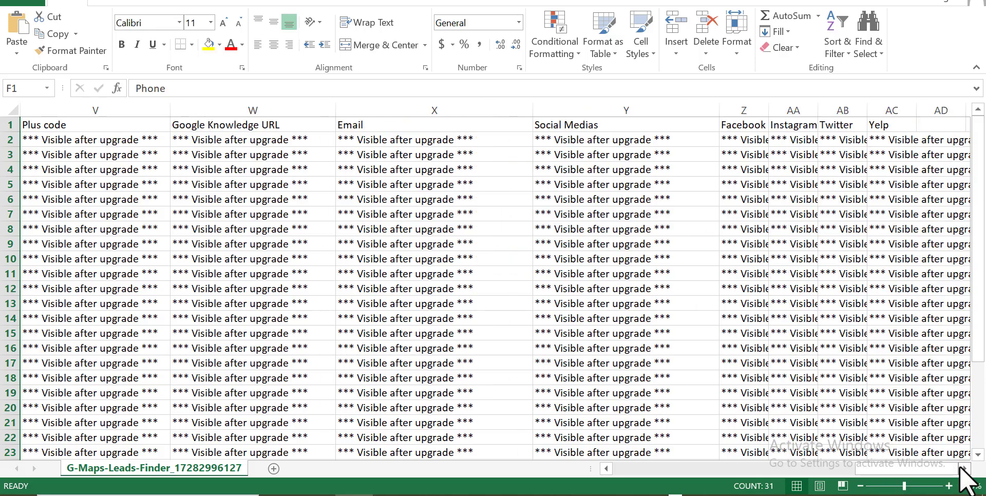
pyautogui.moveTo(772, 107); pyautogui.dragTo(887, 109)
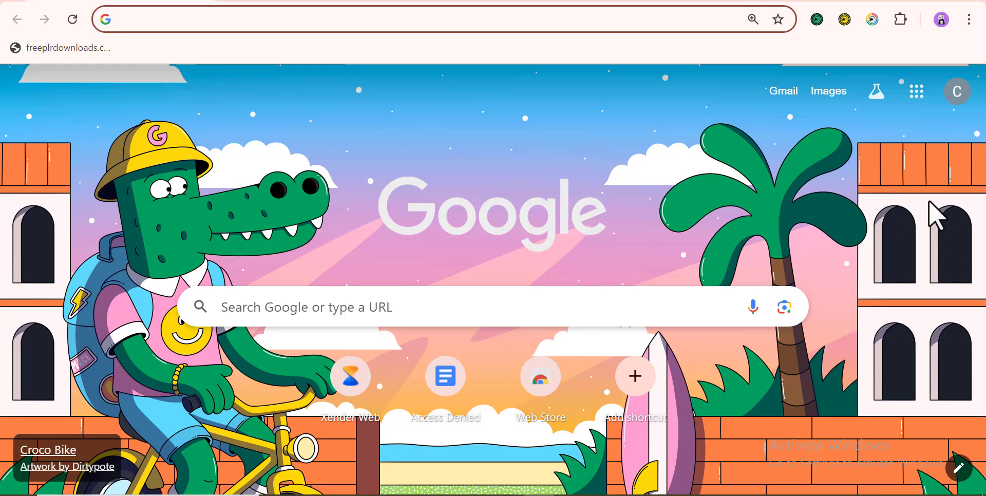
# - Open the Leads Sniper popup and select the BROWSER 1 keywords, California through Colorado, in OneNote
pyautogui.click(816, 22)
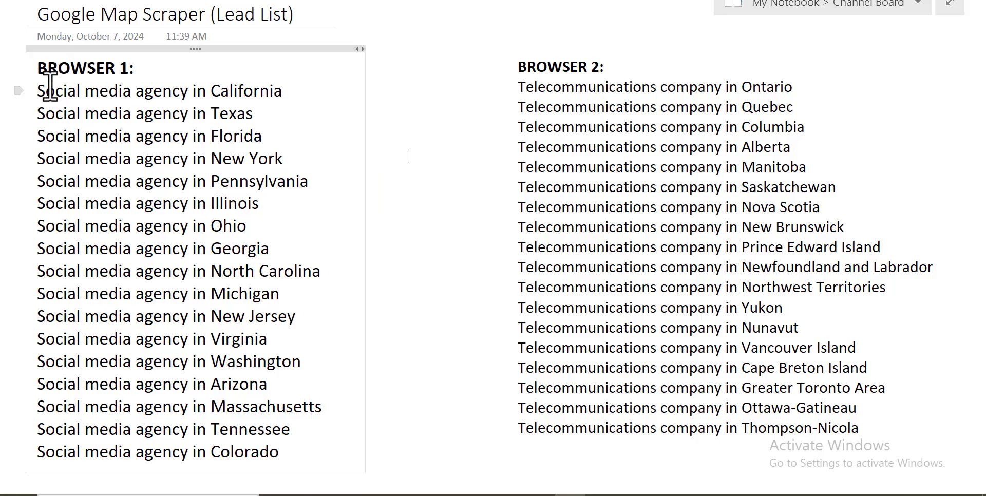
pyautogui.moveTo(37, 72); pyautogui.dragTo(293, 447)
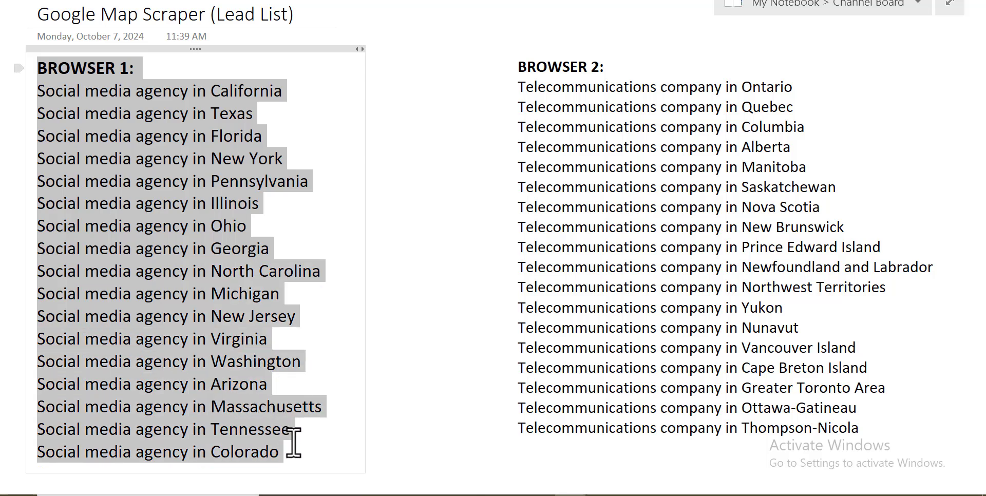
pyautogui.click(403, 488)
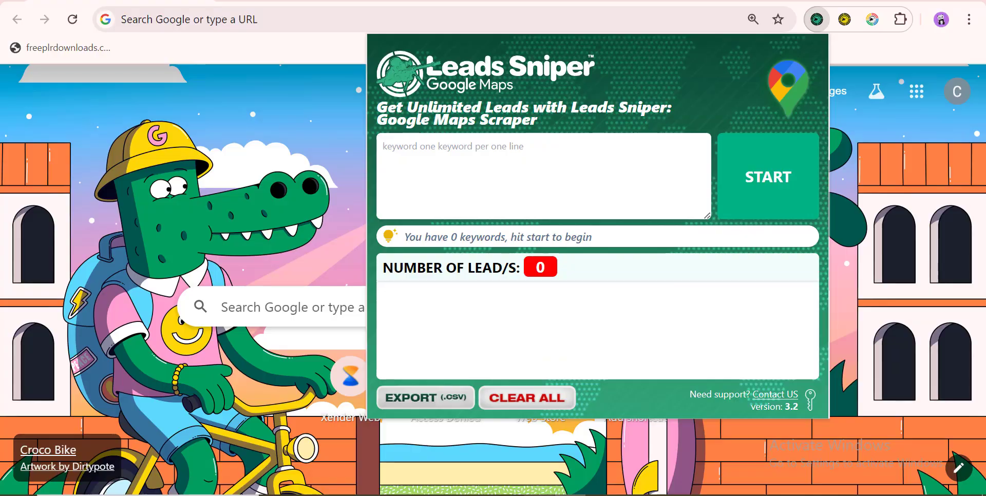
# - Paste the 17 social media agency keywords into Leads Sniper and start scraping
pyautogui.click(542, 193)
pyautogui.hotkey('ctrl', 'v')
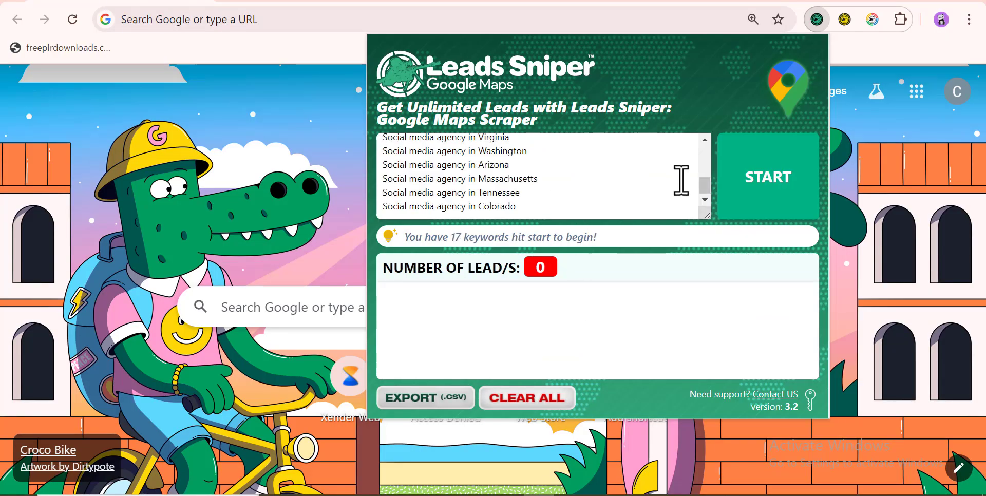
pyautogui.moveTo(703, 186); pyautogui.dragTo(706, 152)
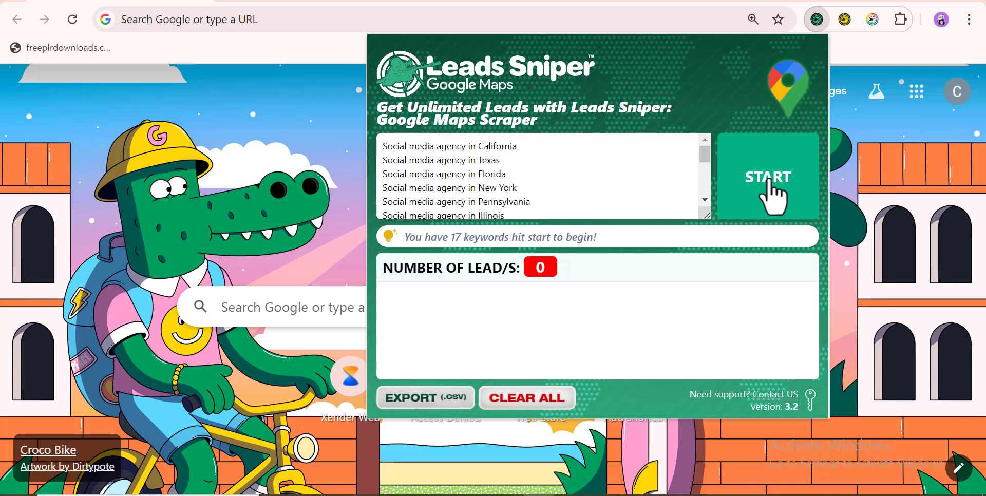
pyautogui.click(771, 187)
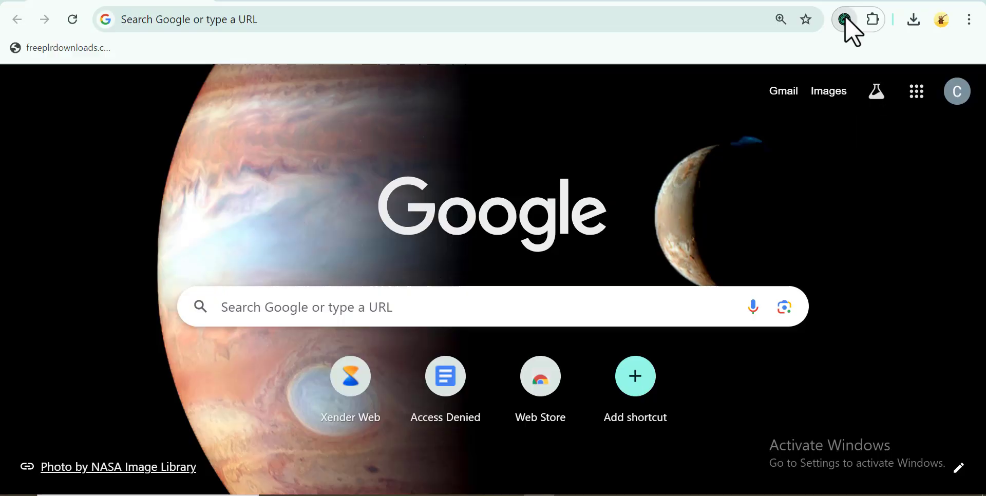
# - Copy the 18 BROWSER 2 Telecommunications keywords into the second Leads Sniper and start scraping
pyautogui.click(845, 19)
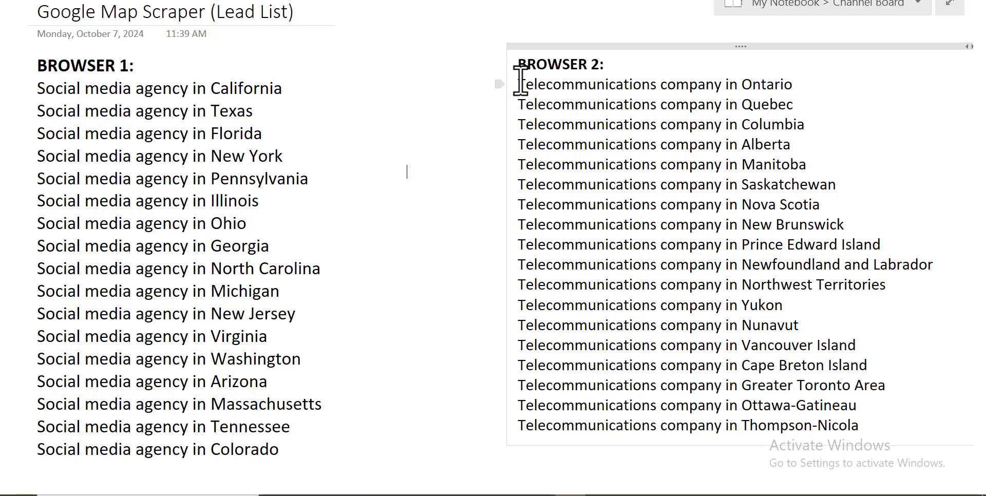
pyautogui.moveTo(519, 82); pyautogui.dragTo(858, 426)
pyautogui.hotkey('ctrl', 'c')
pyautogui.rightClick(592, 226)
pyautogui.click(622, 253)
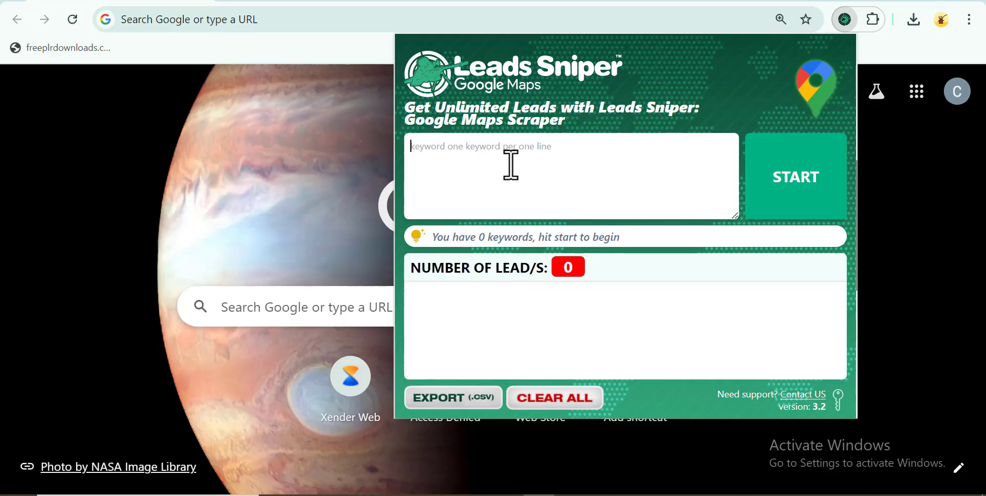
pyautogui.hotkey('ctrl', 'v')
pyautogui.click(796, 177)
pyautogui.click(843, 22)
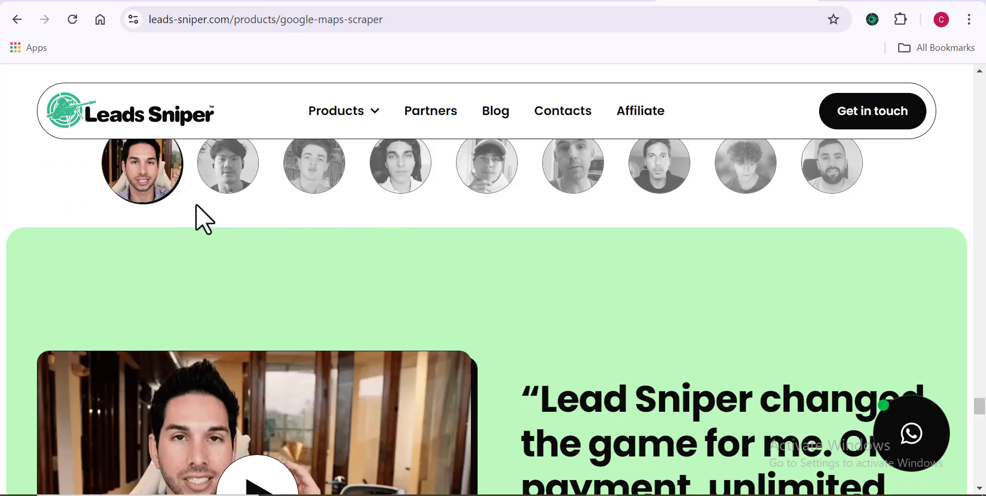
# - Show the second customer's testimonial and scroll down to its video and quote
pyautogui.click(232, 191)
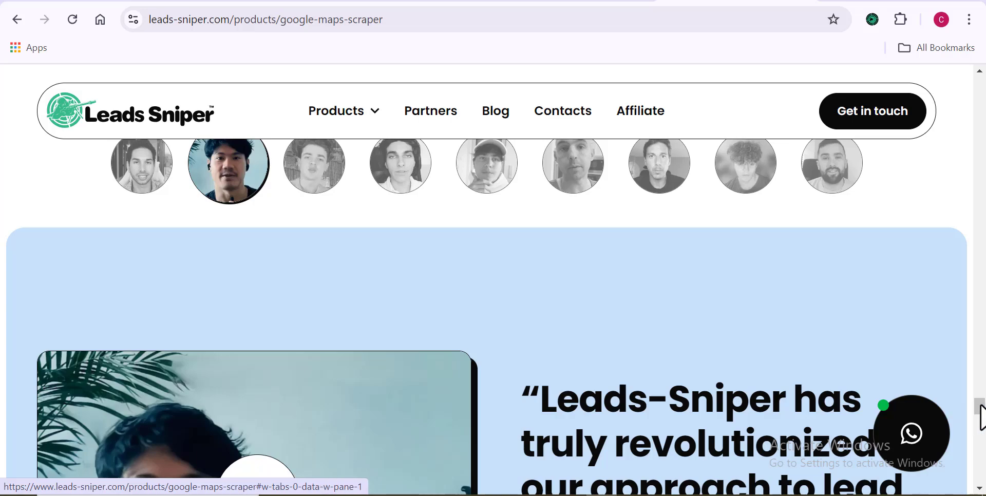
pyautogui.scroll(-3, 979, 413)
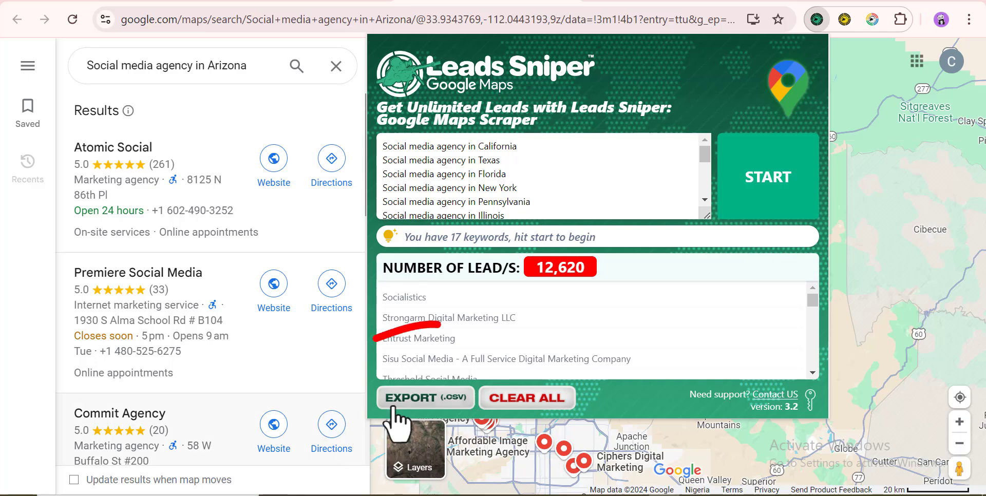
# - Download the 12,620 leads as Social-media-agency-in-California-(10-08-2024).csv from Export Settings
pyautogui.click(411, 399)
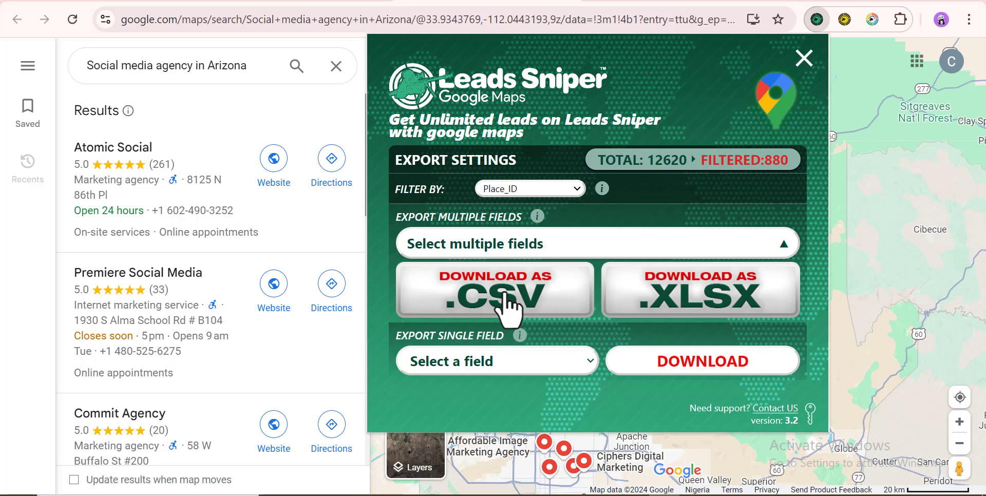
pyautogui.click(508, 308)
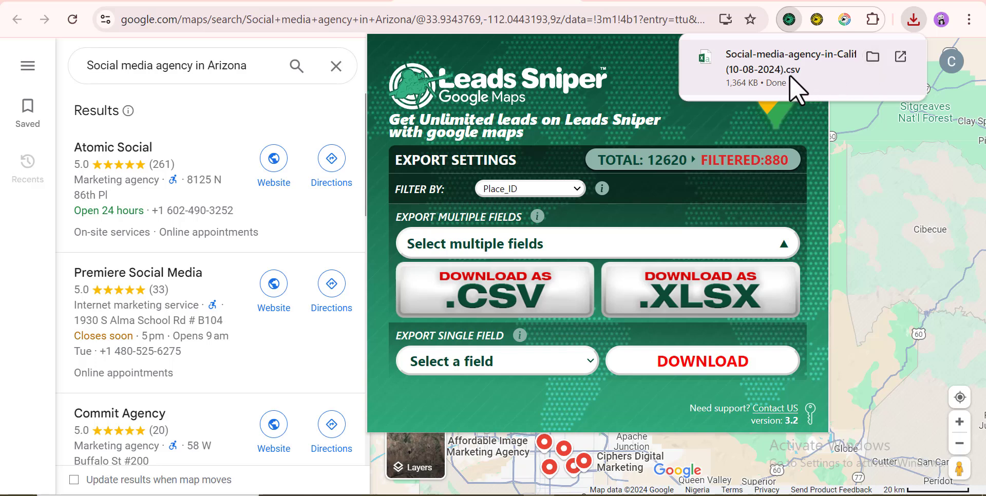
# - Open the 880-lead California CSV in Excel, scroll across its columns and select the Domain column
pyautogui.click(904, 55)
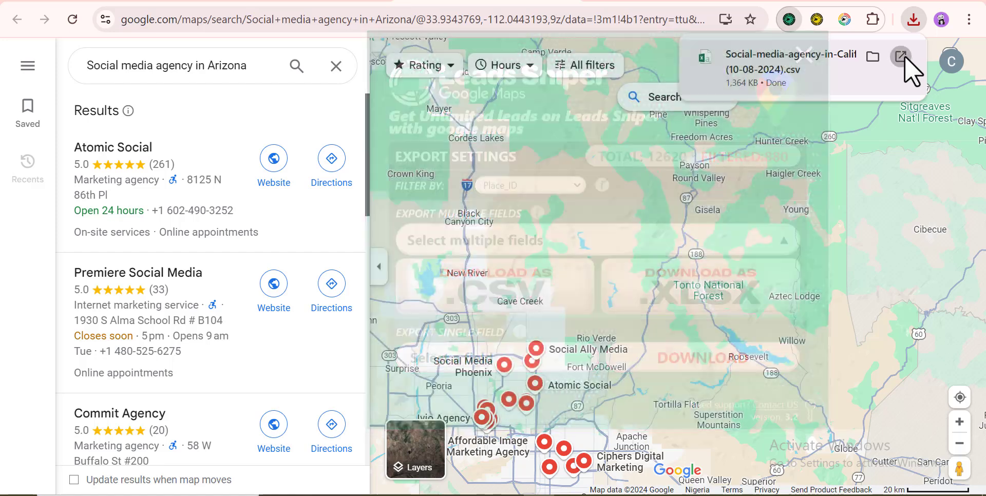
pyautogui.click(904, 55)
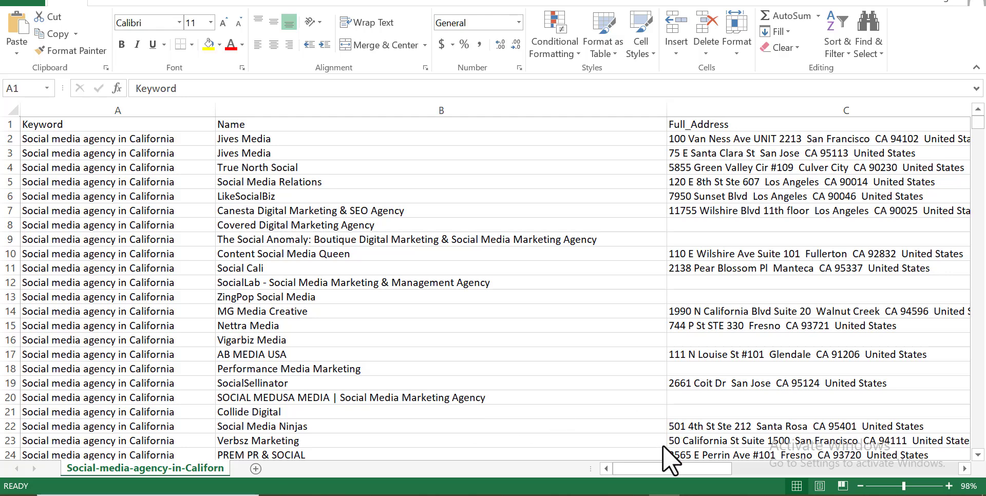
pyautogui.moveTo(658, 467); pyautogui.dragTo(653, 207)
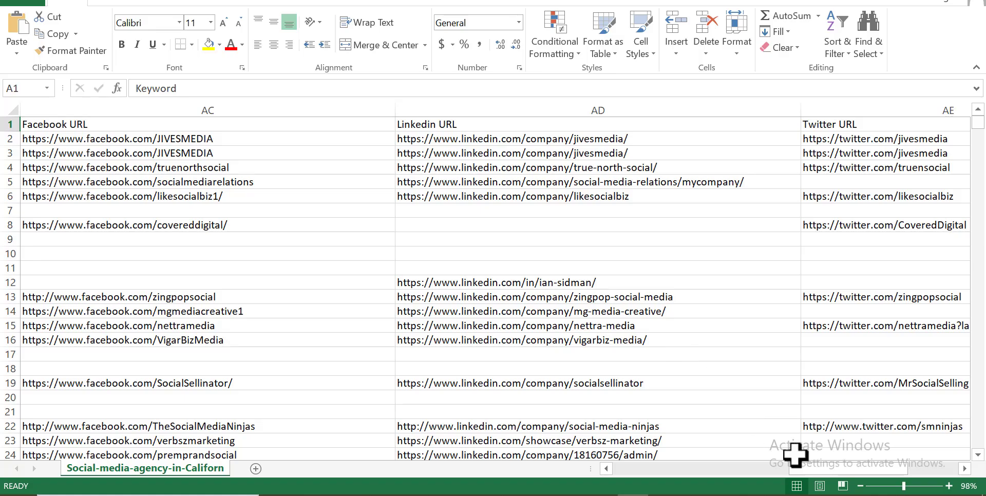
pyautogui.moveTo(817, 468); pyautogui.dragTo(831, 468)
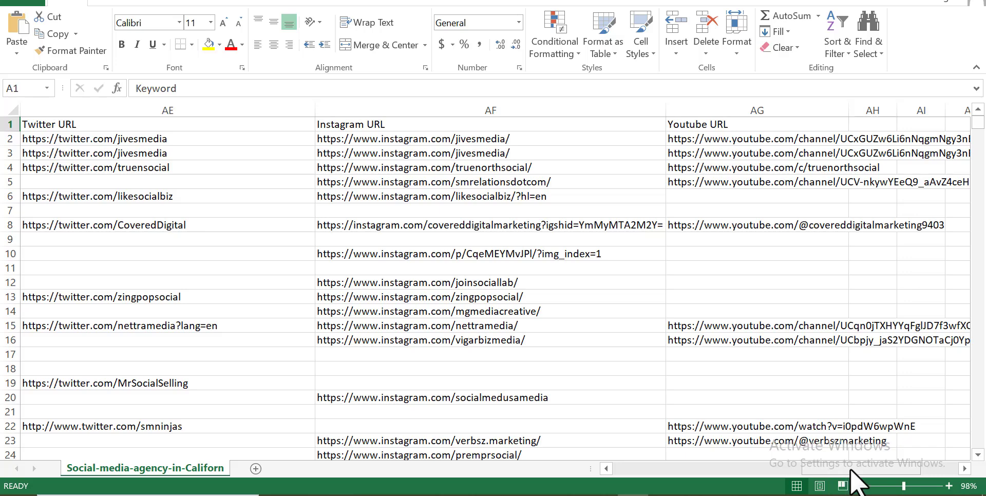
pyautogui.moveTo(850, 468); pyautogui.dragTo(712, 483)
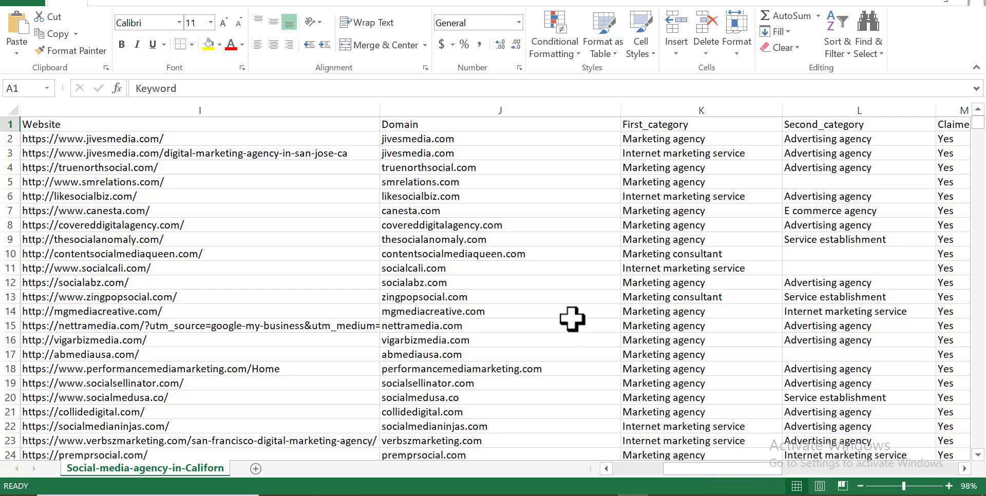
pyautogui.click(439, 108)
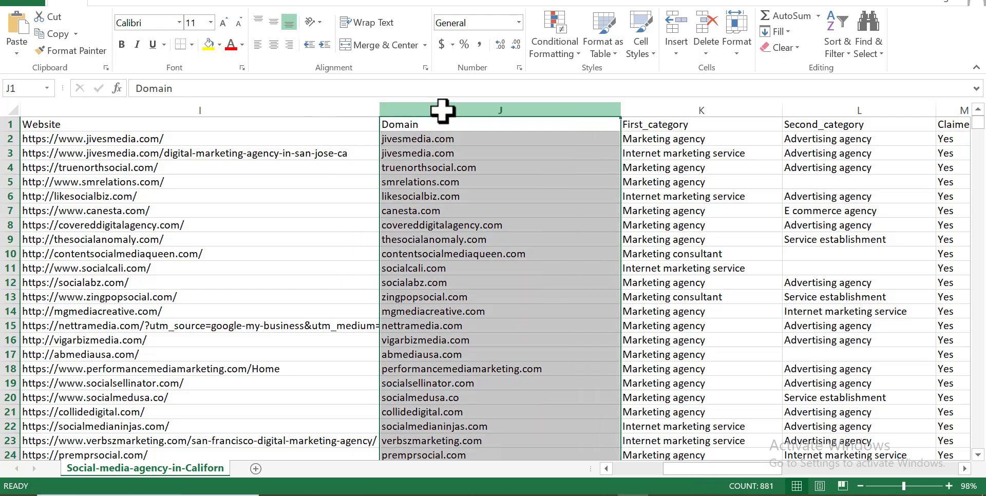
pyautogui.hotkey('alt', 'Tab')
# - Display the second testimonial, the founder-CEO's video and 'truly revolutionized our approach to lead generation' quote
pyautogui.scroll(-3, 984, 400)
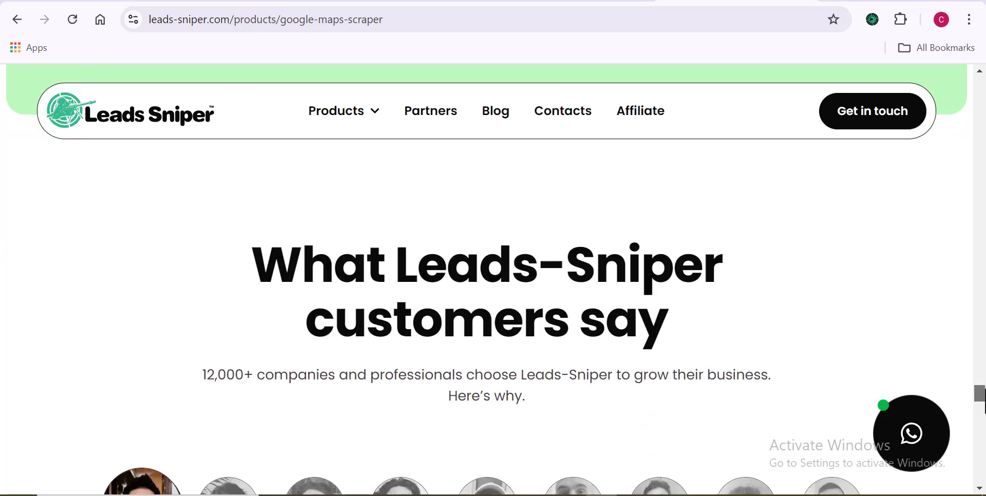
pyautogui.moveTo(984, 395); pyautogui.dragTo(985, 416)
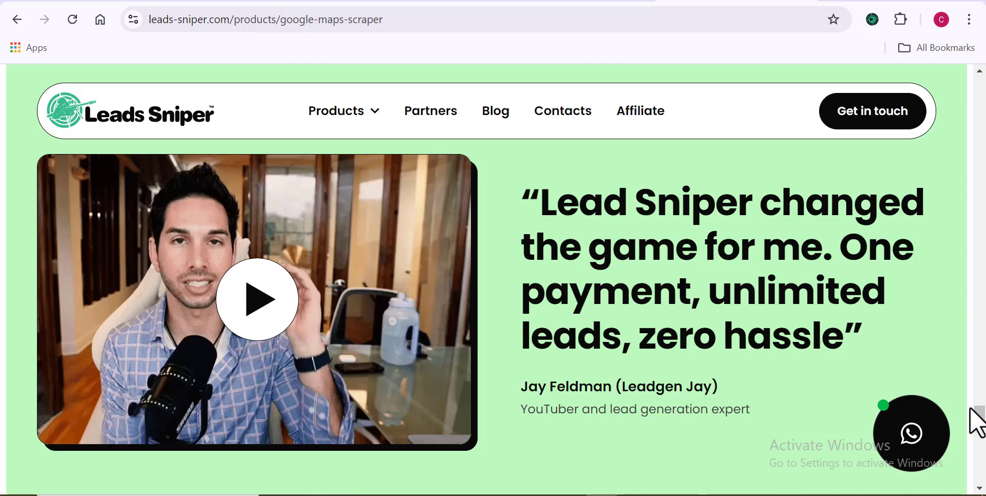
pyautogui.moveTo(979, 417); pyautogui.dragTo(982, 409)
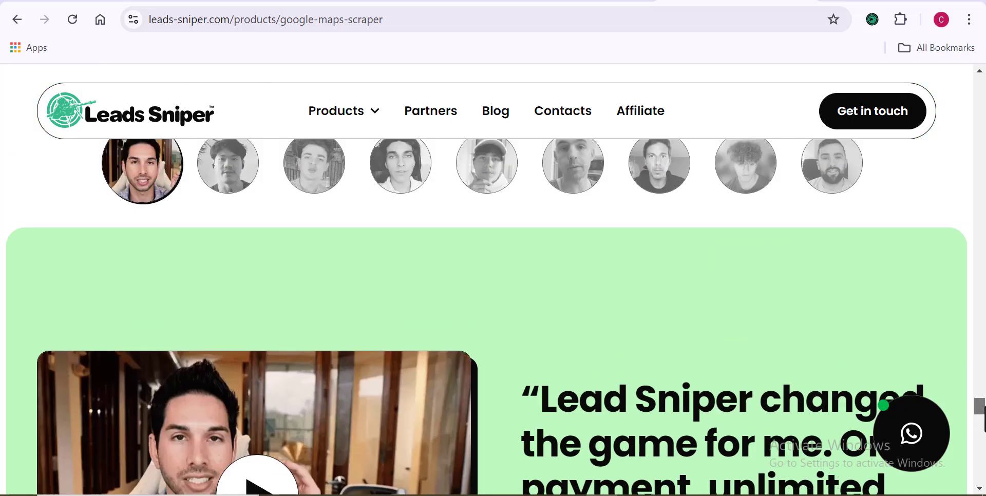
pyautogui.click(228, 190)
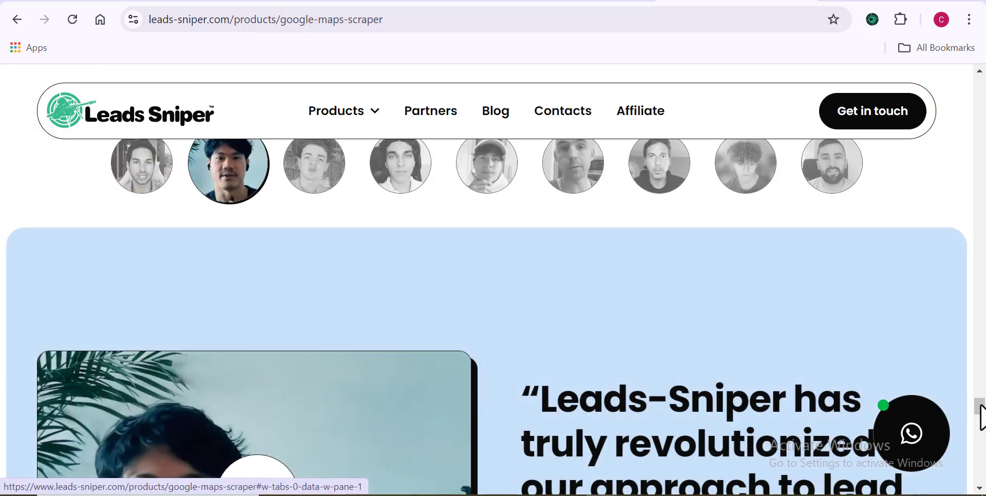
pyautogui.moveTo(981, 413); pyautogui.dragTo(983, 416)
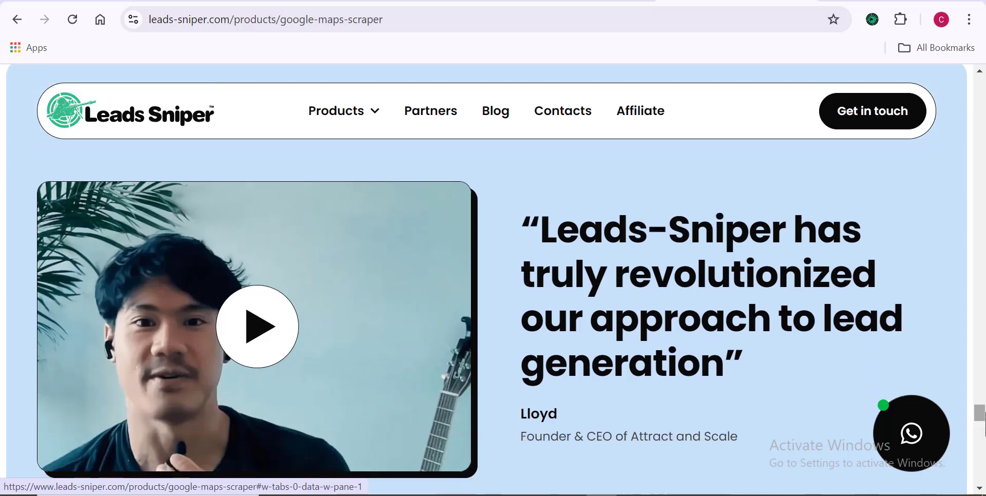